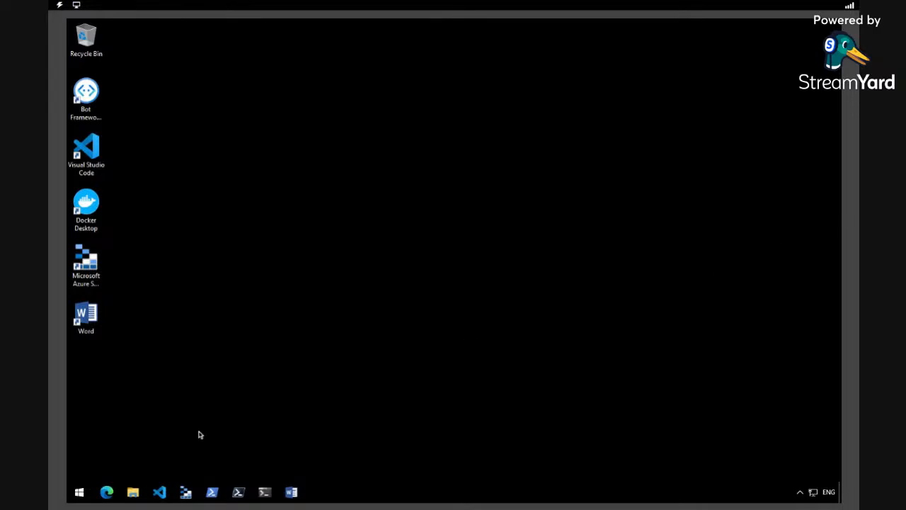
# - Launch Microsoft Edge from the taskbar
pyautogui.click(107, 493)
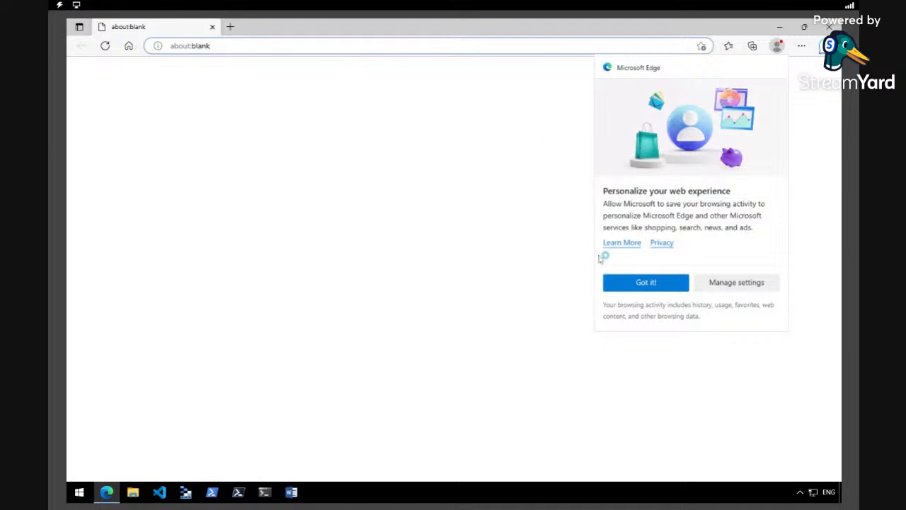
# - Dismiss the personalisation prompt and go to portal.azure.com
pyautogui.click(643, 284)
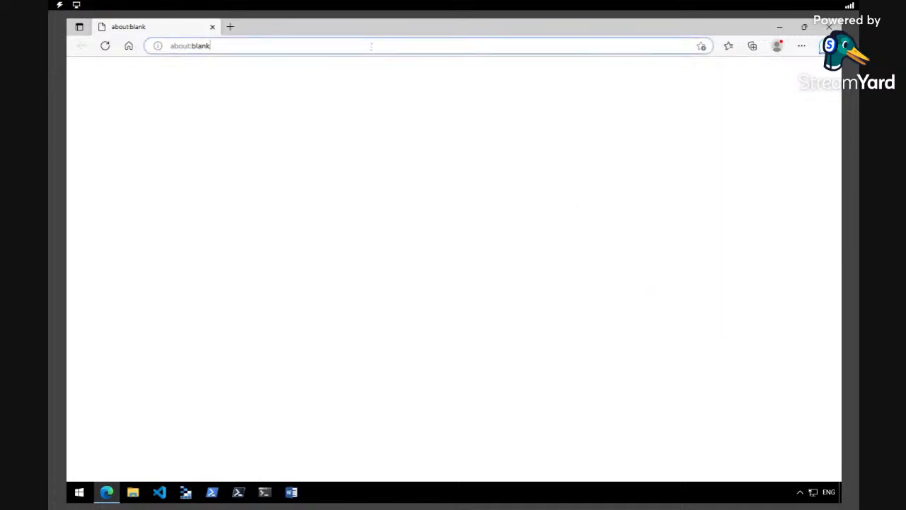
pyautogui.press('BackSpace')
pyautogui.press('BackSpace')
pyautogui.press('BackSpace')
pyautogui.press('BackSpace')
pyautogui.press('BackSpace')
pyautogui.press('BackSpace')
pyautogui.press('BackSpace')
pyautogui.press('BackSpace')
pyautogui.press('BackSpace')
pyautogui.press('BackSpace')
pyautogui.press('BackSpace')
pyautogui.write('portal.a')
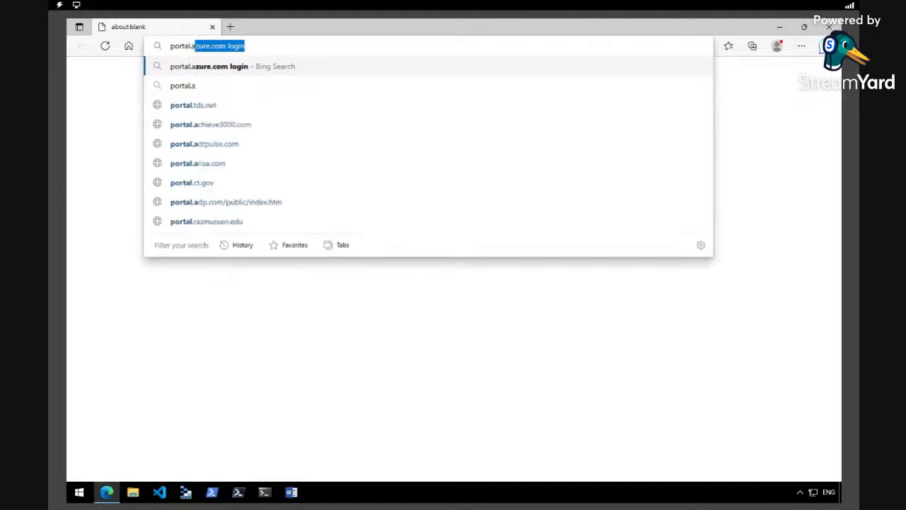
pyautogui.write('zure.com')
pyautogui.press('Return')
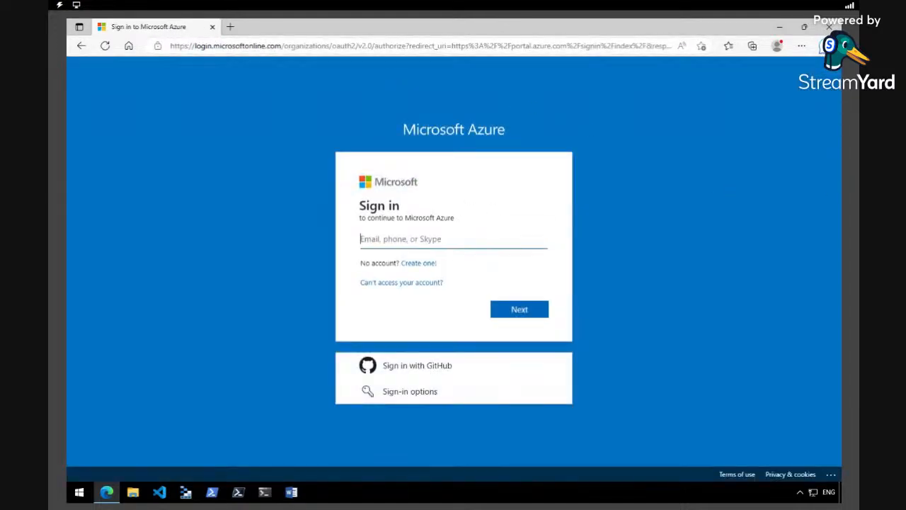
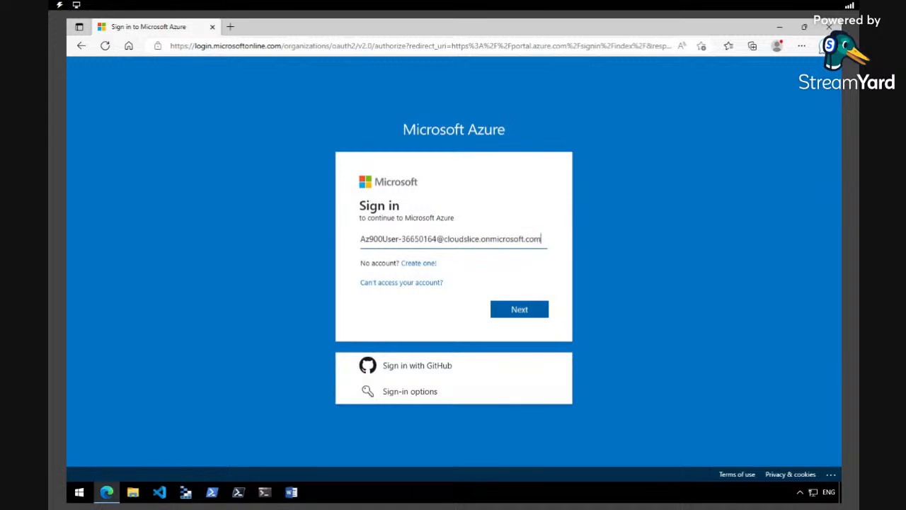
# - Sign in with the lab account's e-mail and password, declining password saving and staying signed in
pyautogui.press('Return')
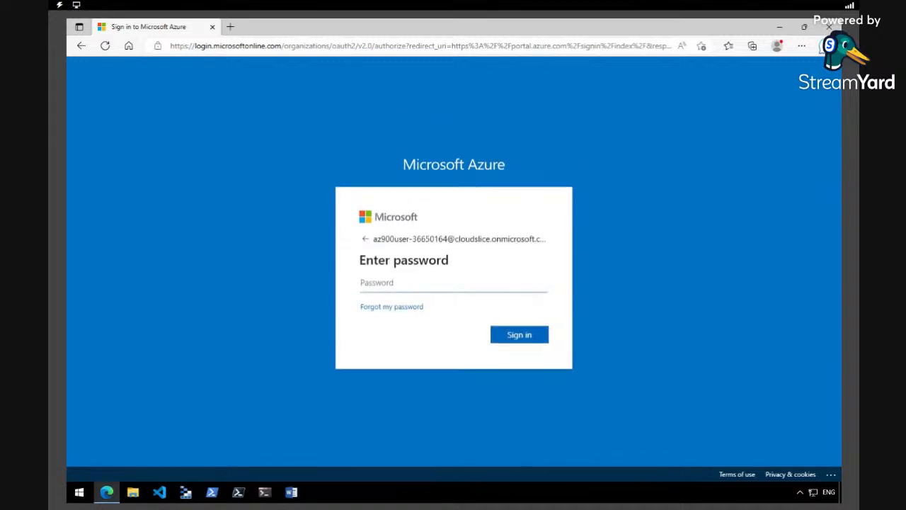
pyautogui.write('••••••••••')
pyautogui.click(517, 335)
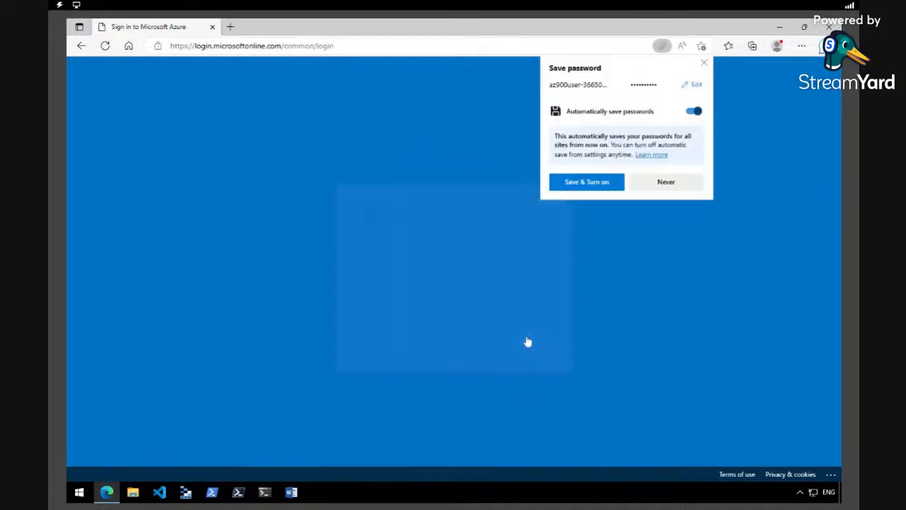
pyautogui.click(661, 189)
pyautogui.click(459, 339)
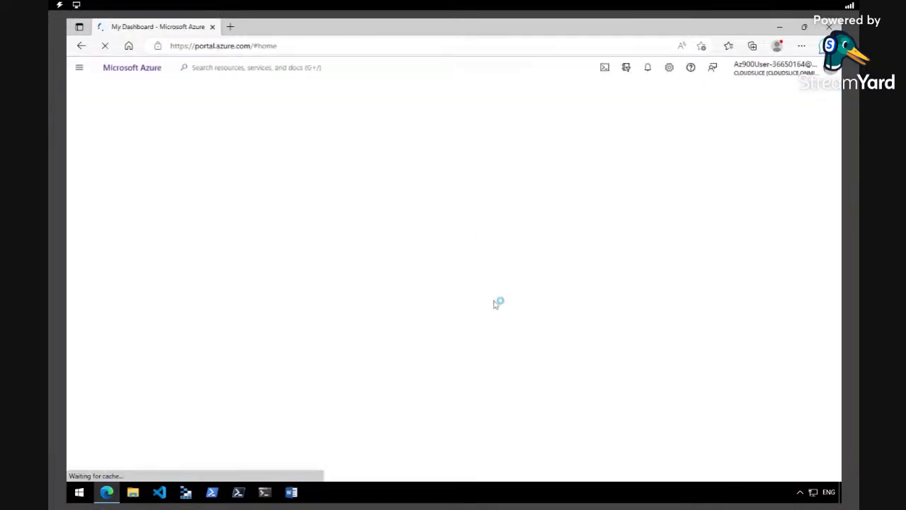
# - Skip the welcome tour, go to Virtual networks through All services, and dismiss the tips
pyautogui.click(492, 294)
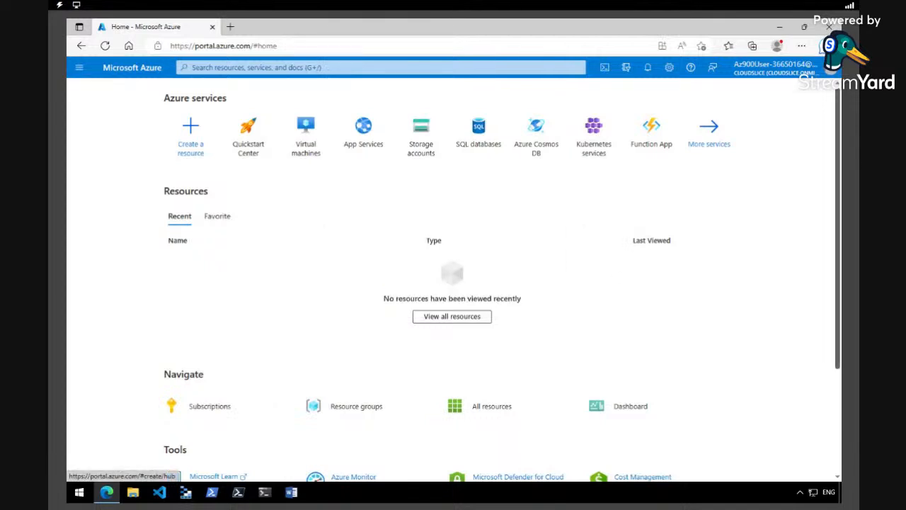
pyautogui.click(79, 67)
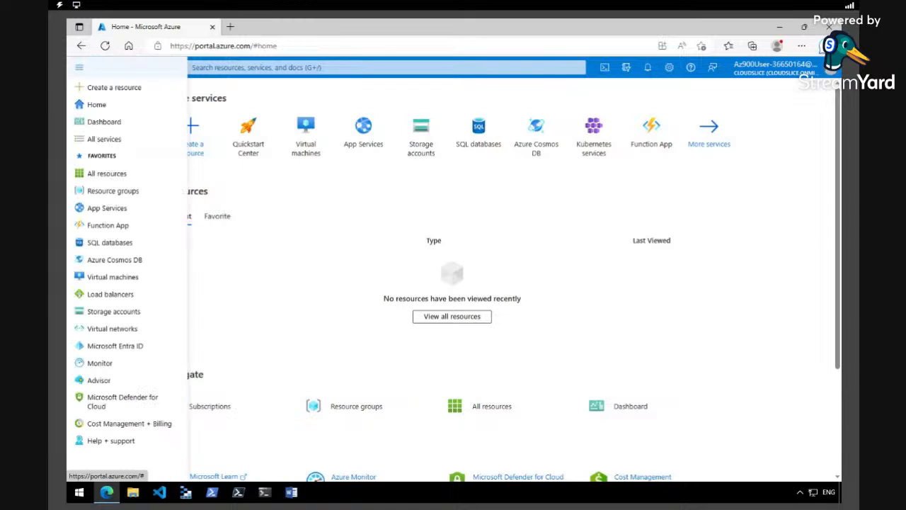
pyautogui.click(105, 138)
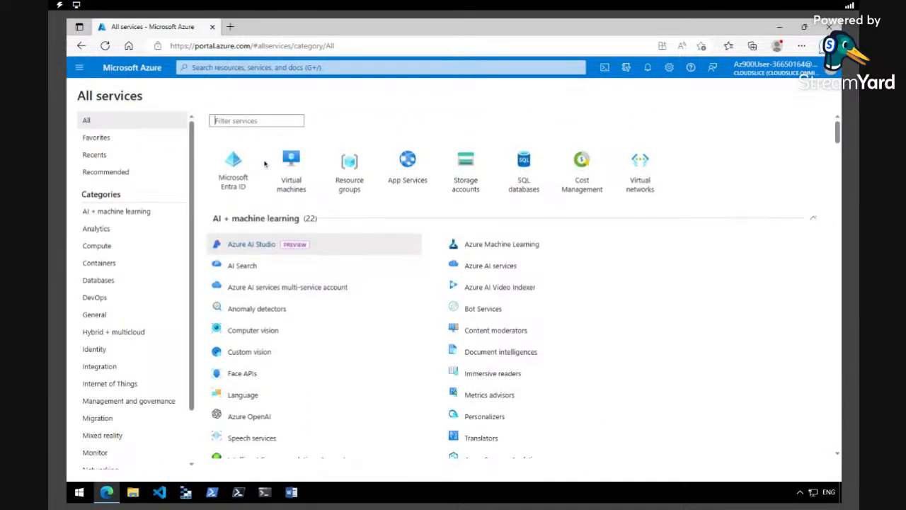
pyautogui.click(634, 173)
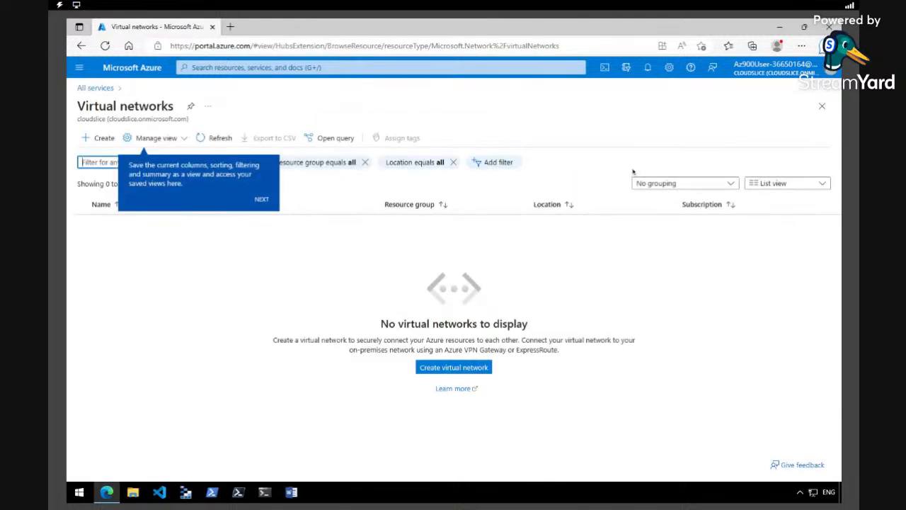
pyautogui.click(262, 201)
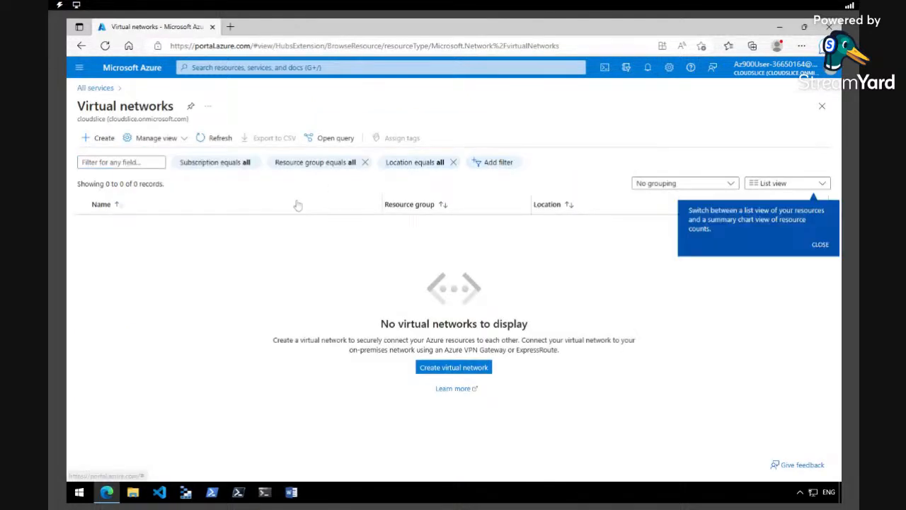
pyautogui.click(819, 244)
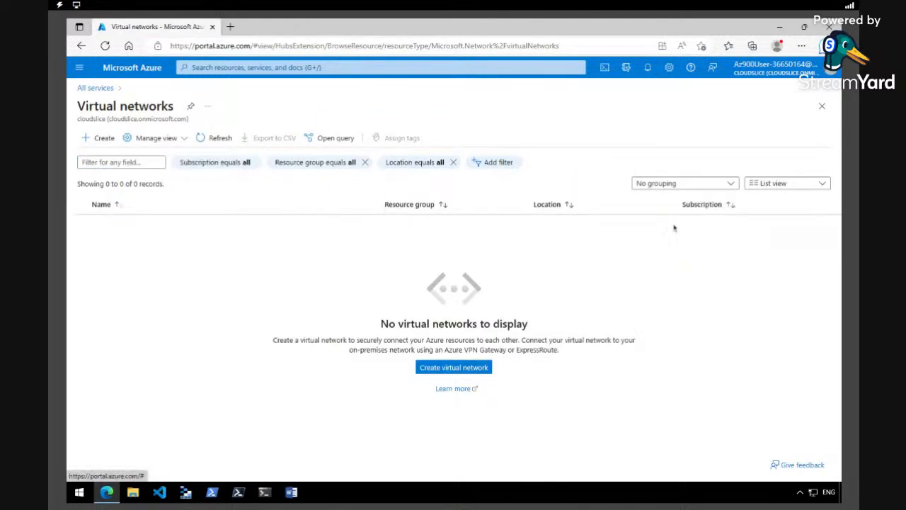
# - Create virtual network vnet1 in the existing lab resource group, East US, and deploy it
pyautogui.click(104, 139)
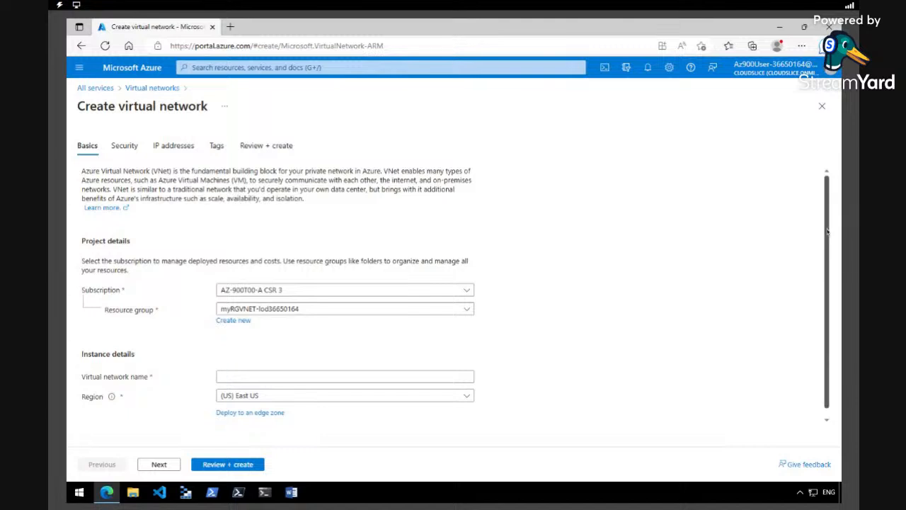
pyautogui.scroll(-1, 827, 230)
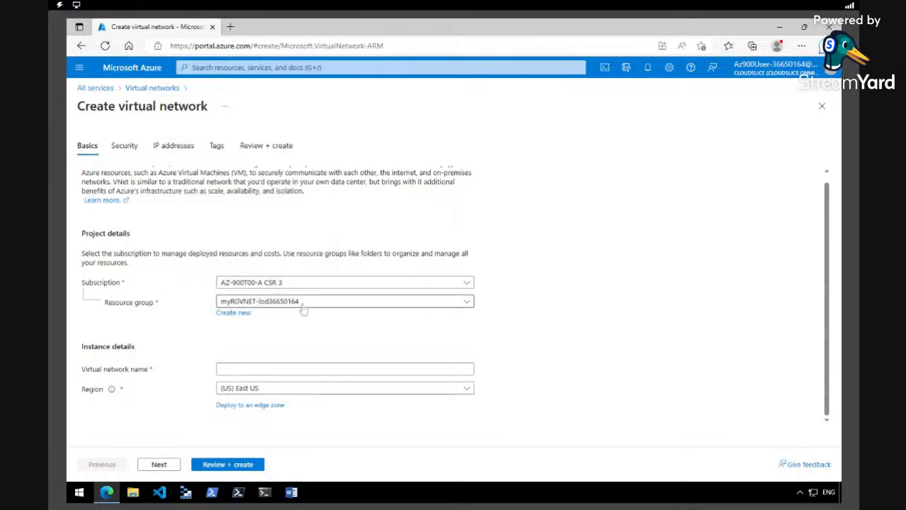
pyautogui.click(467, 301)
pyautogui.click(338, 340)
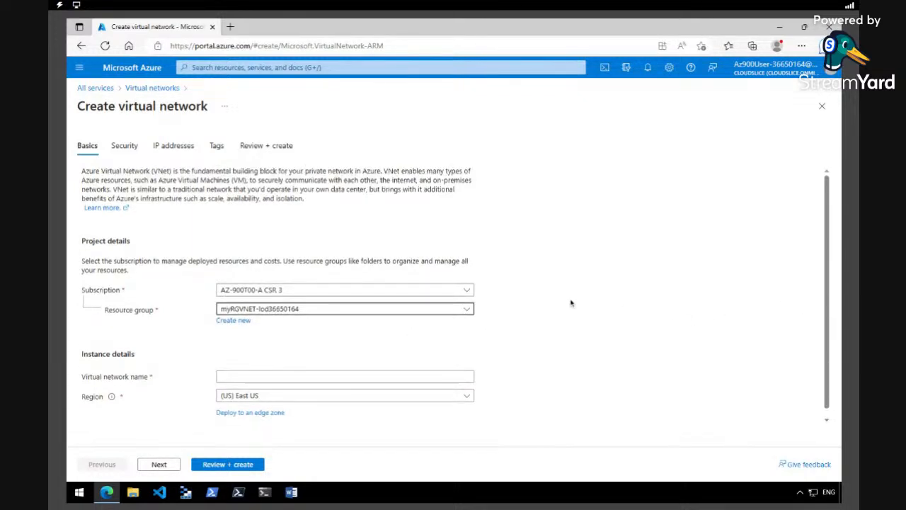
pyautogui.click(352, 368)
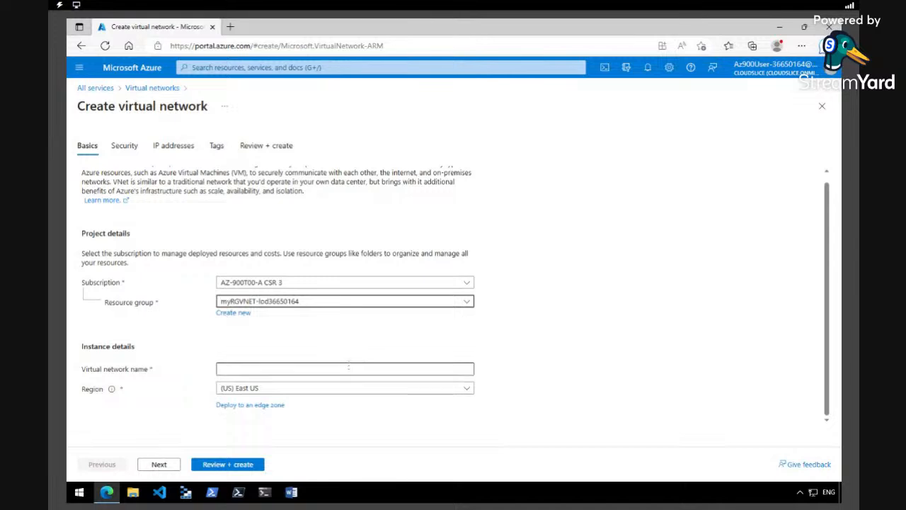
pyautogui.click(337, 410)
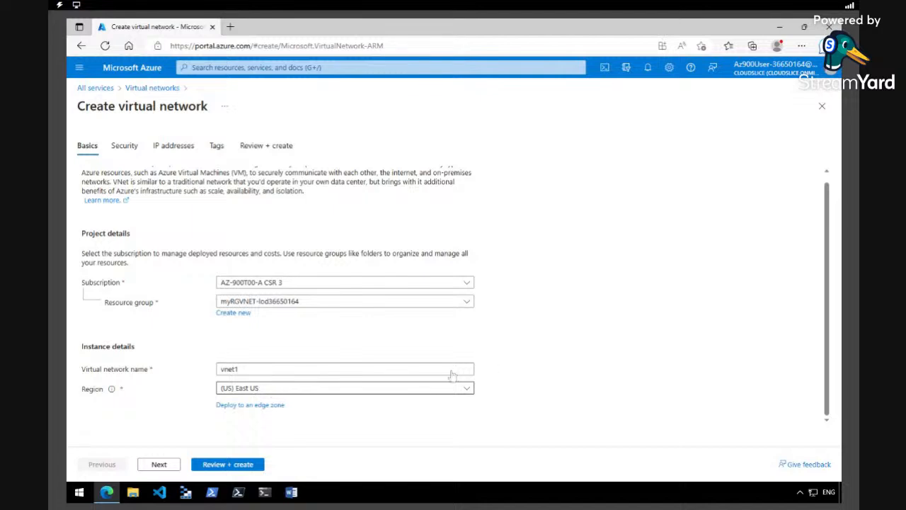
pyautogui.moveTo(826, 322)
pyautogui.mouseDown()
pyautogui.moveTo(825, 310)
pyautogui.moveTo(825, 325)
pyautogui.mouseUp()
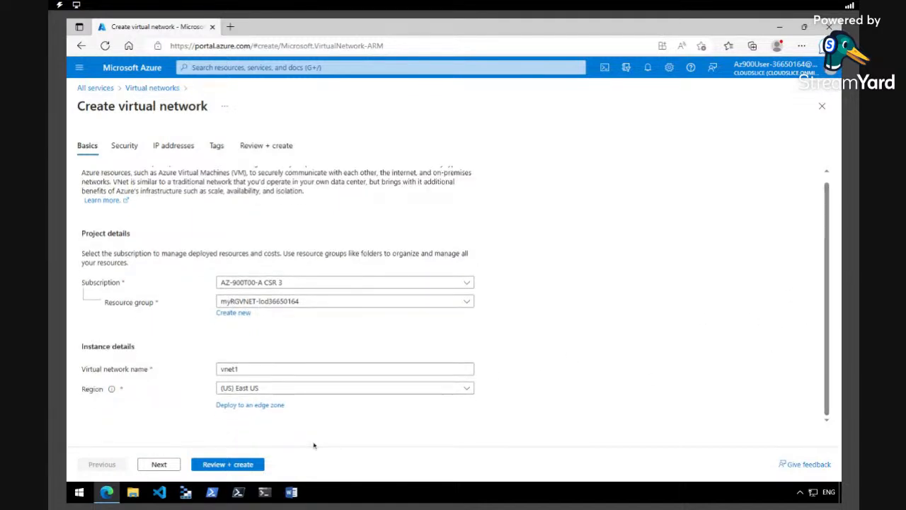
pyautogui.click(247, 466)
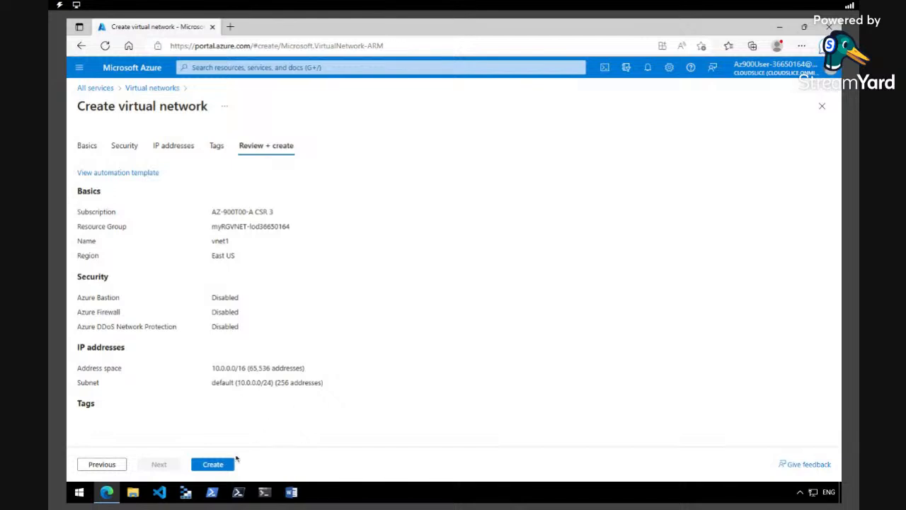
pyautogui.click(229, 467)
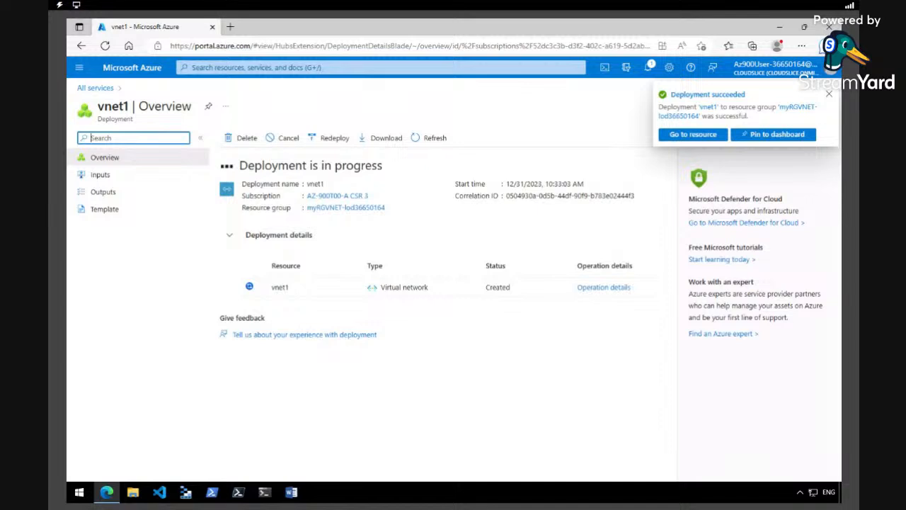
# - Check the notifications for the finished vnet1 deployment, then bring up the portal menu
pyautogui.click(648, 67)
pyautogui.click(648, 68)
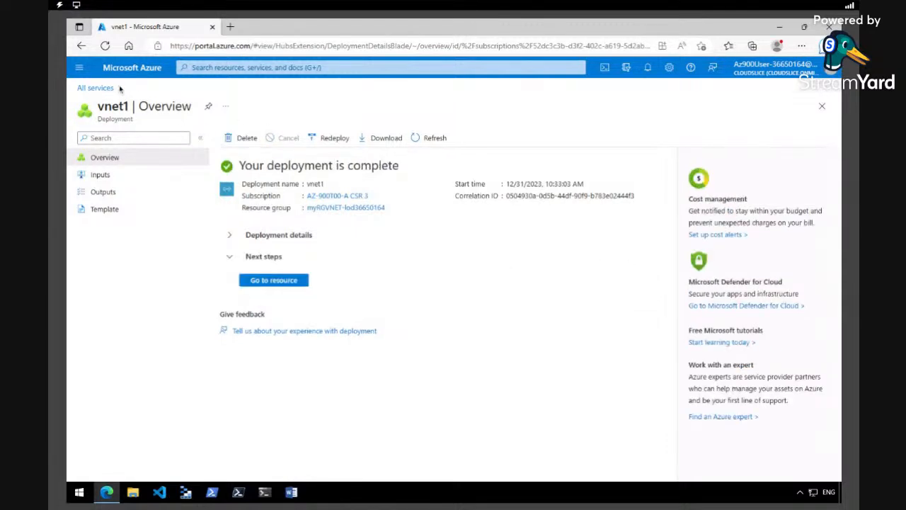
pyautogui.click(78, 69)
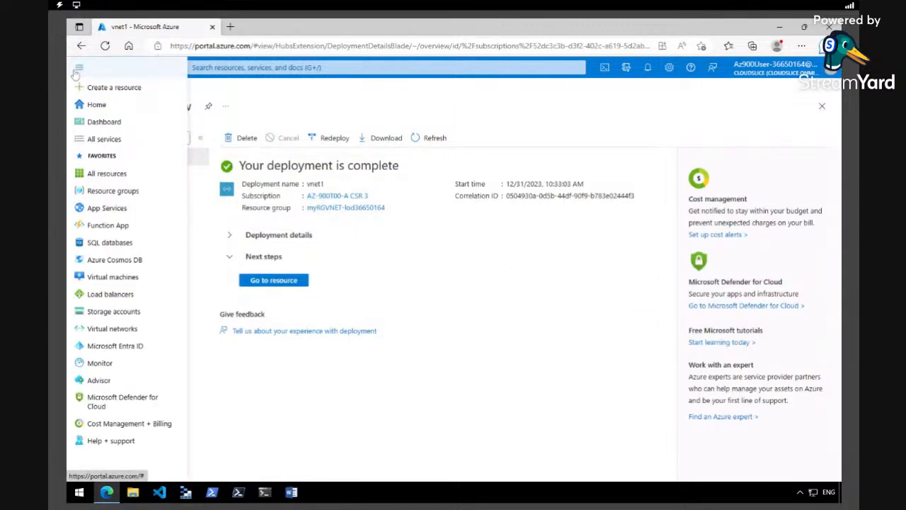
# - Start a new Azure virtual machine from the Virtual machines list in All services
pyautogui.click(97, 141)
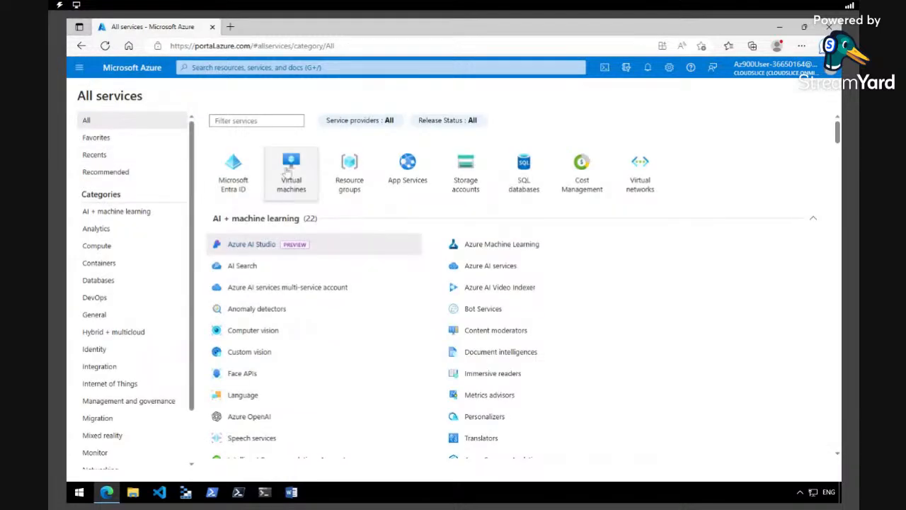
pyautogui.click(292, 171)
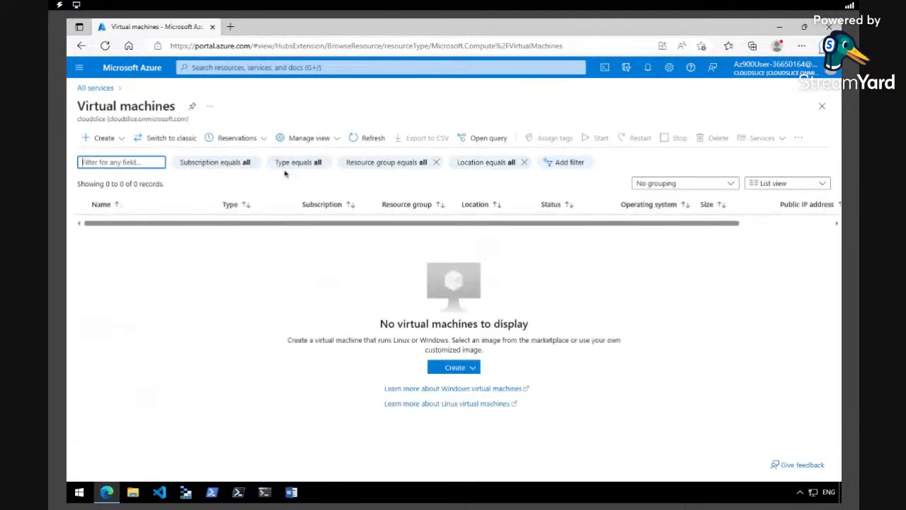
pyautogui.click(104, 138)
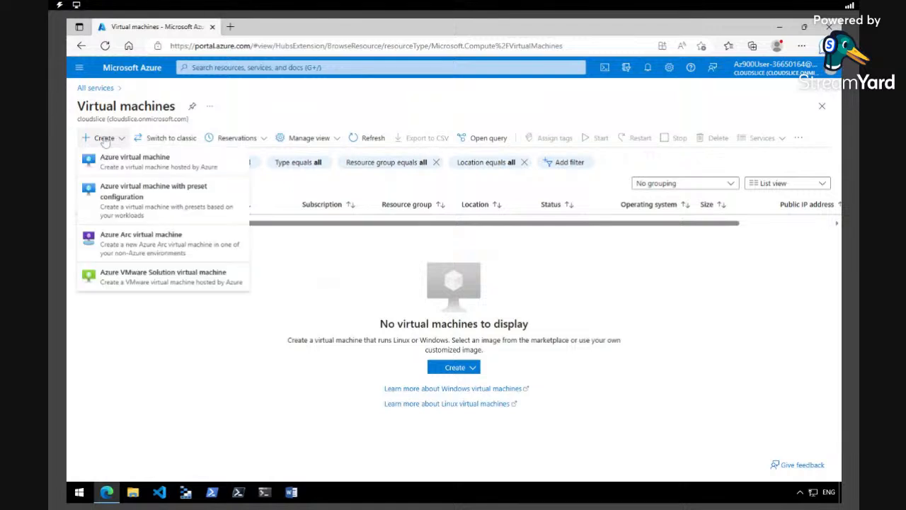
pyautogui.click(119, 160)
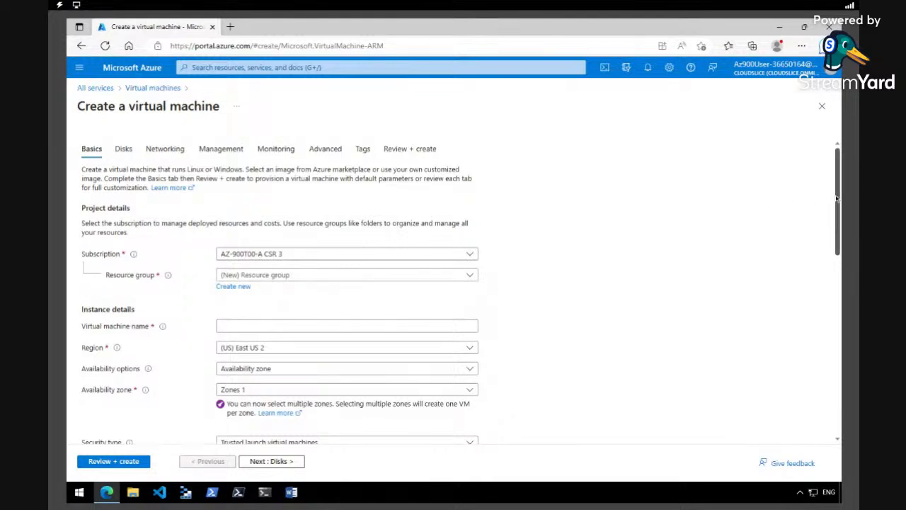
pyautogui.scroll(-2, 838, 199)
pyautogui.scroll(-1, 838, 199)
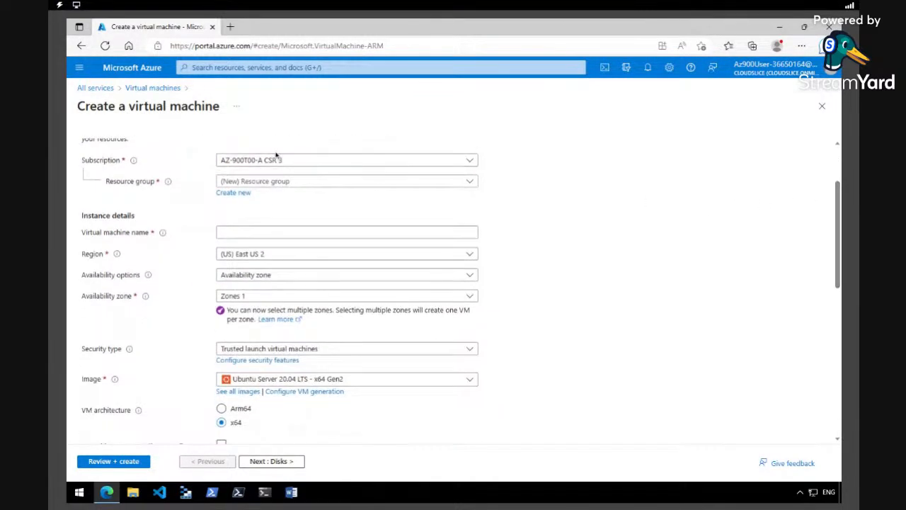
# - Place vm1 in the existing lab resource group and set its region to (US) East US
pyautogui.click(469, 183)
pyautogui.click(396, 219)
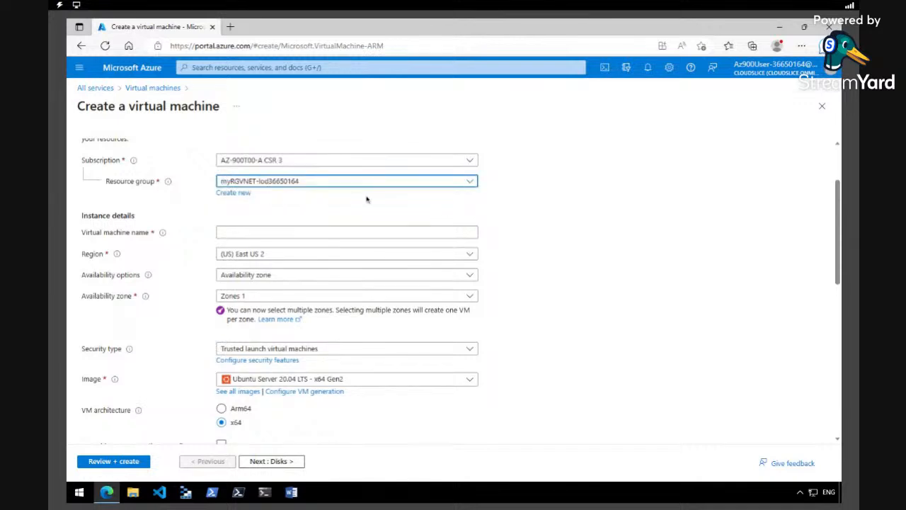
pyautogui.click(357, 230)
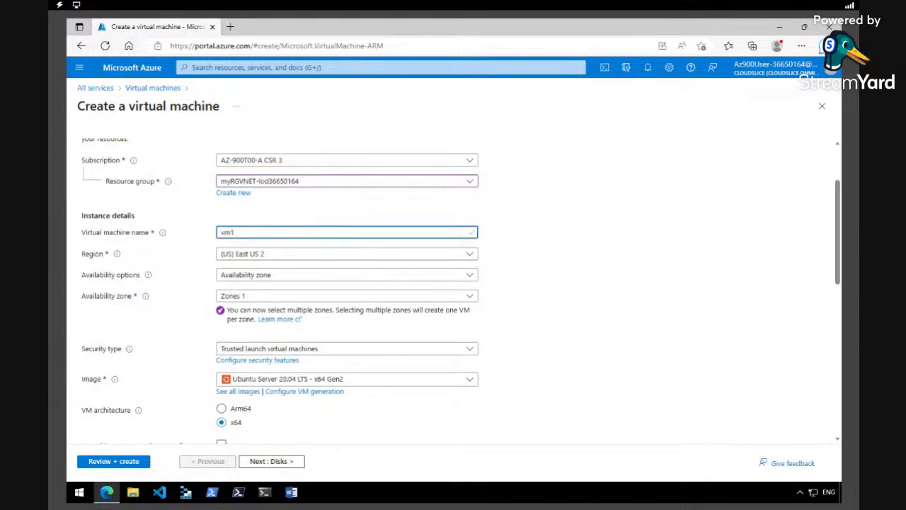
pyautogui.click(470, 255)
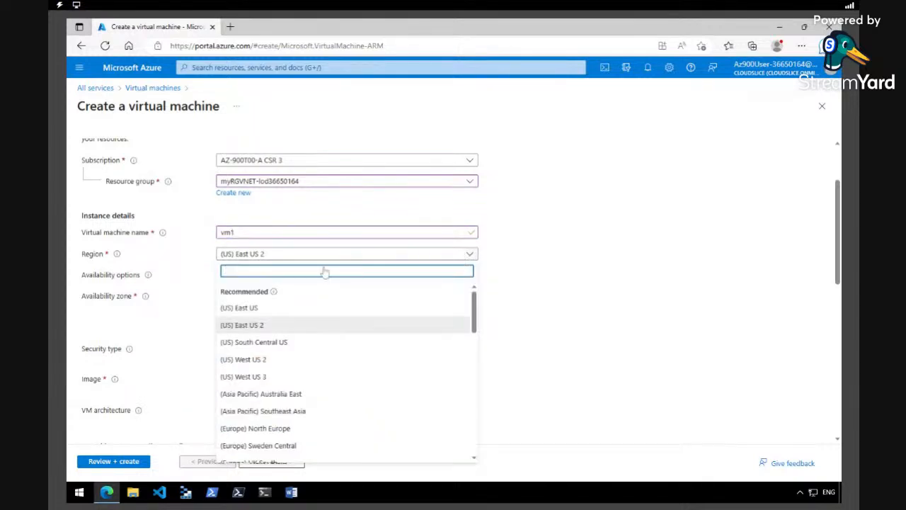
pyautogui.click(268, 309)
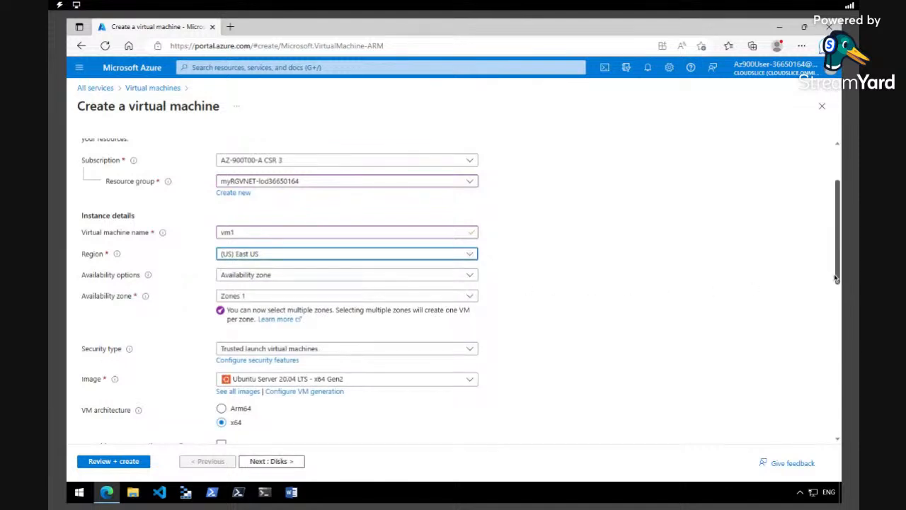
# - Select the Windows Server 2019 Datacenter - x64 Gen2 image for vm1
pyautogui.scroll(-2, 836, 278)
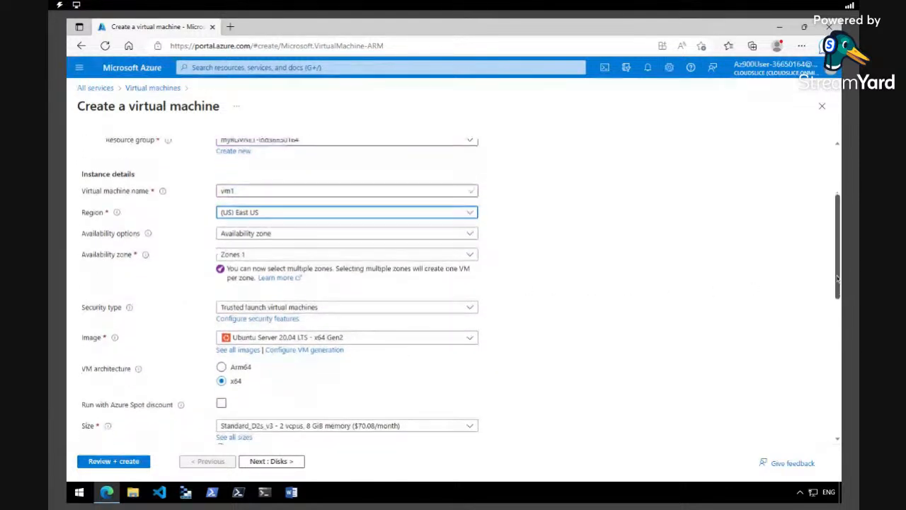
pyautogui.scroll(-1, 836, 278)
pyautogui.scroll(-2, 836, 278)
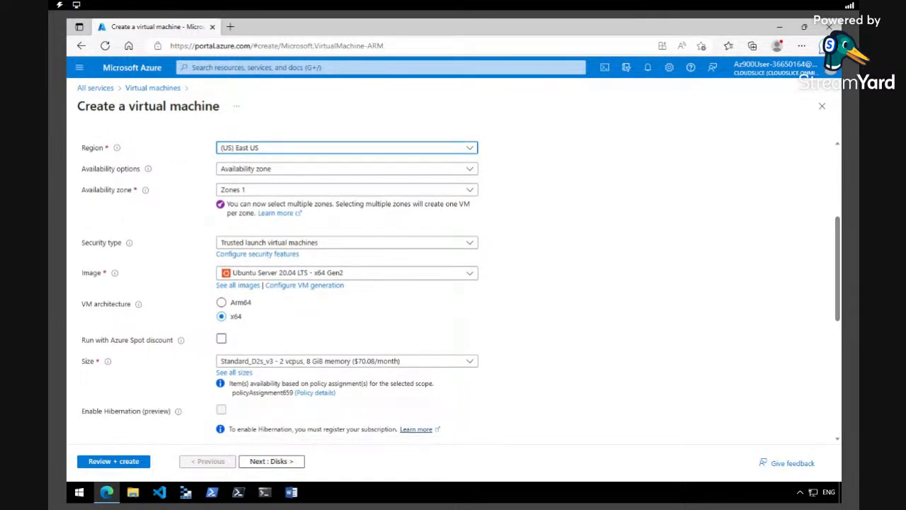
pyautogui.scroll(-2, 535, 239)
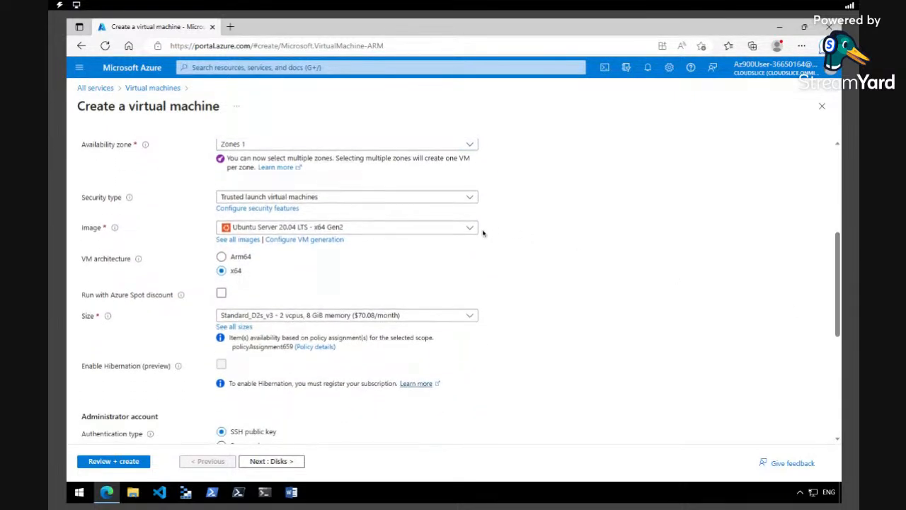
pyautogui.click(472, 227)
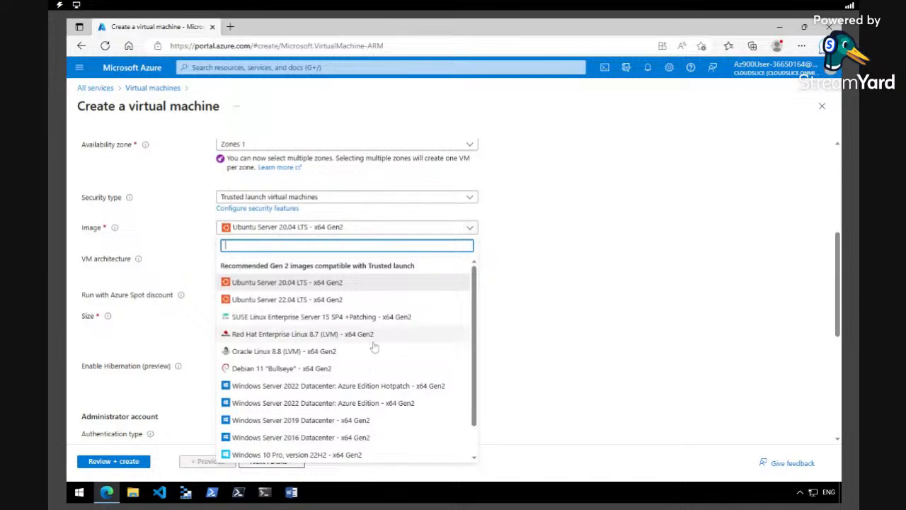
pyautogui.click(305, 422)
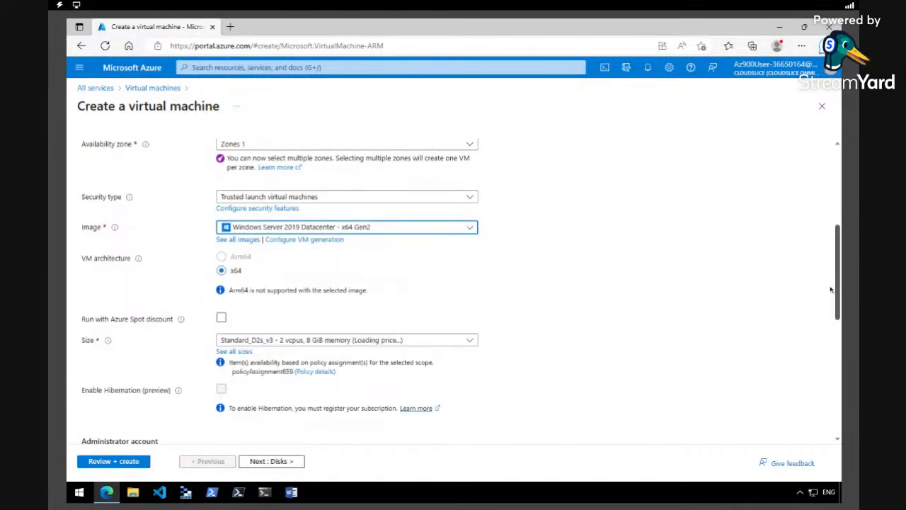
pyautogui.moveTo(831, 289); pyautogui.dragTo(829, 358)
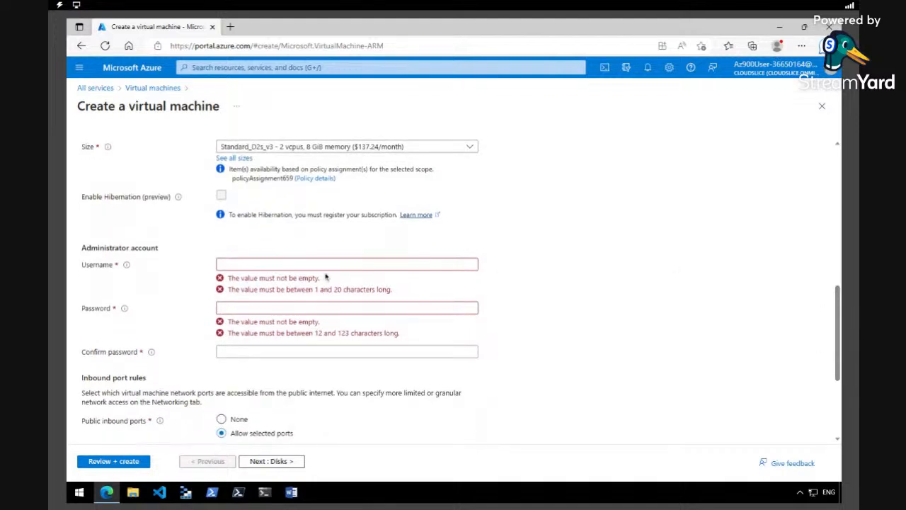
# - Set the vm1 administrator username to azureuser and paste the password into both password fields
pyautogui.click(437, 265)
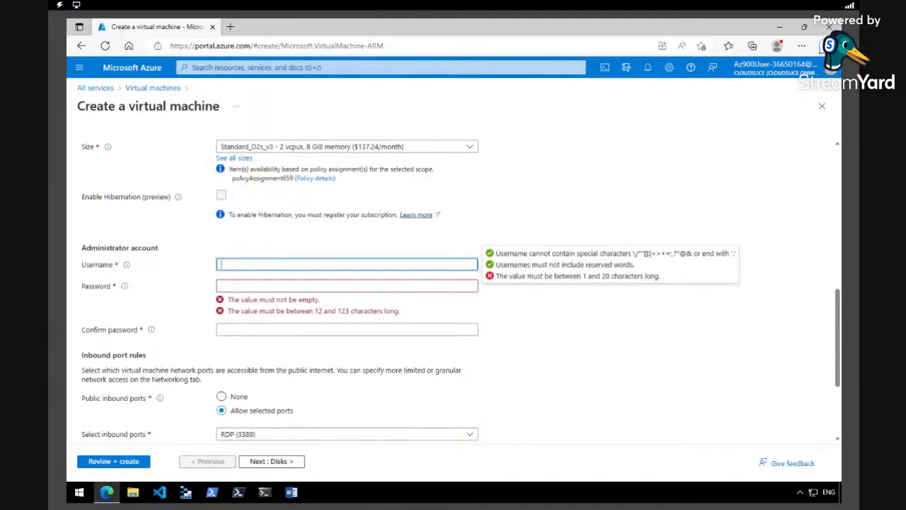
pyautogui.write('azureuser')
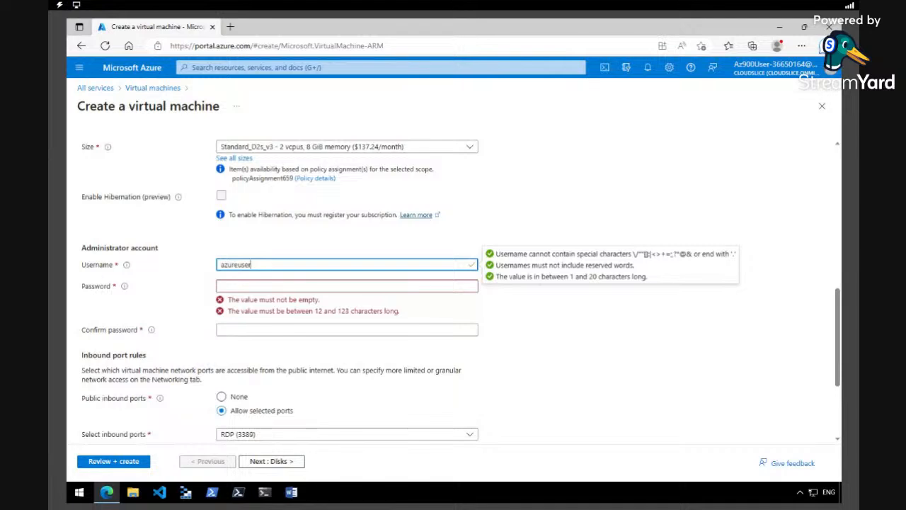
pyautogui.press('Tab')
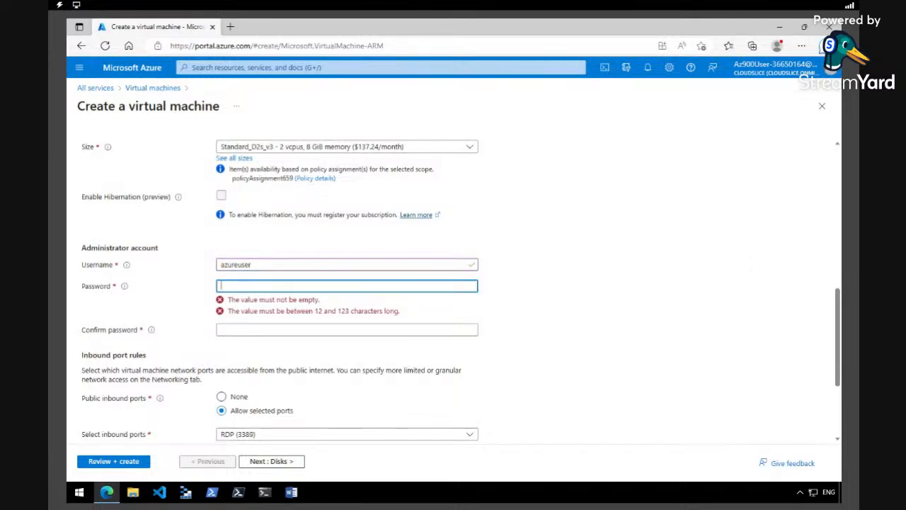
pyautogui.hotkey('ctrl', 'v')
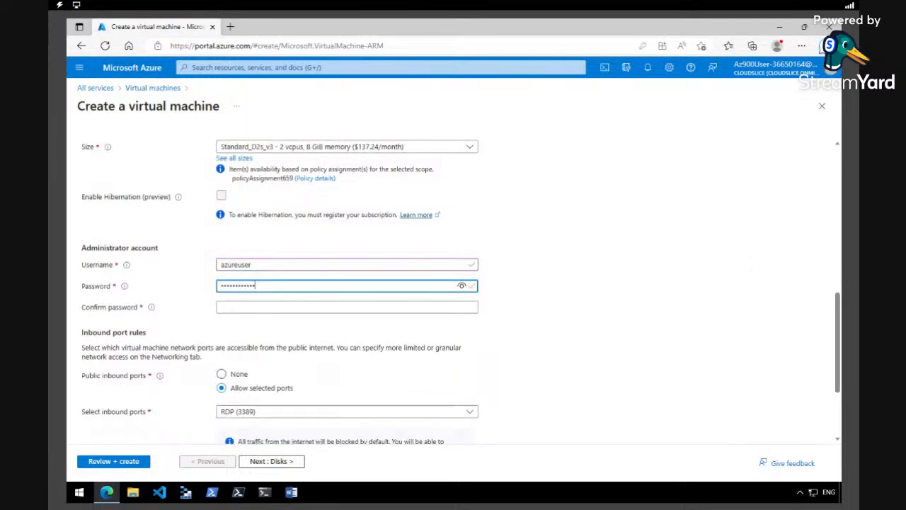
pyautogui.press('Tab')
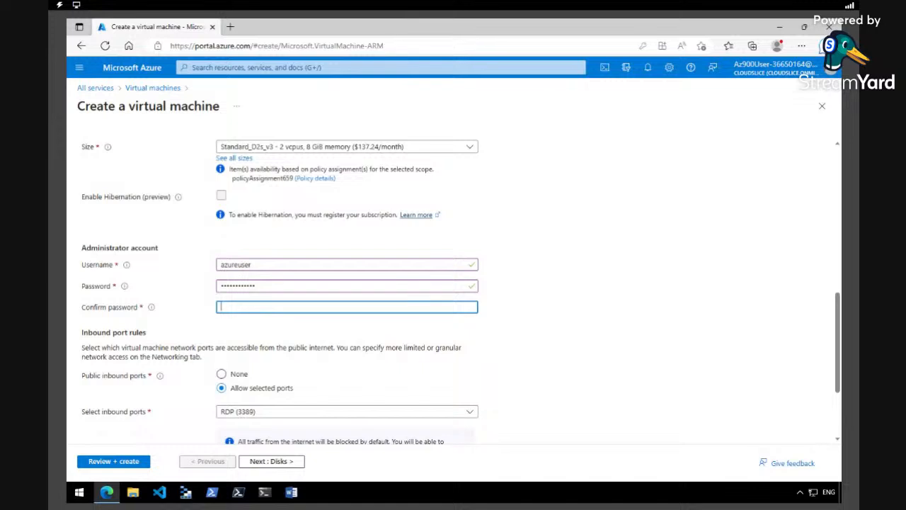
pyautogui.hotkey('ctrl', 'v')
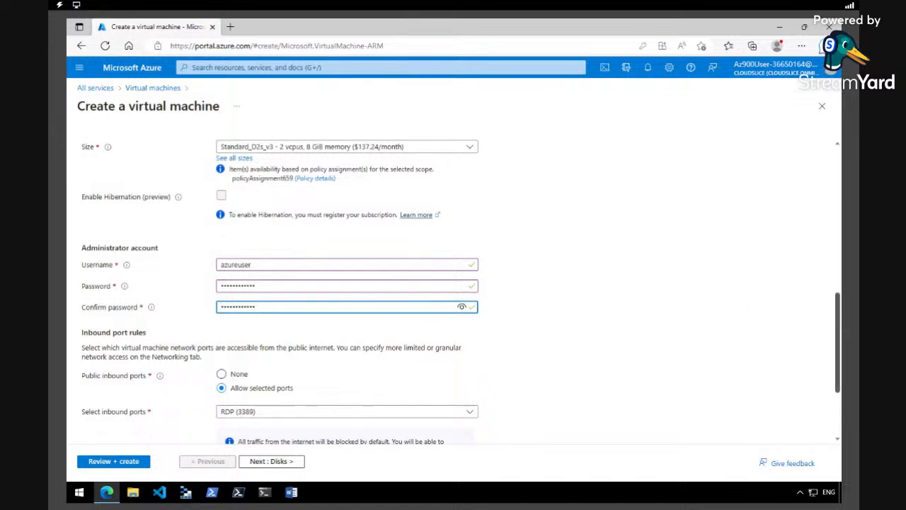
pyautogui.scroll(-2, 839, 320)
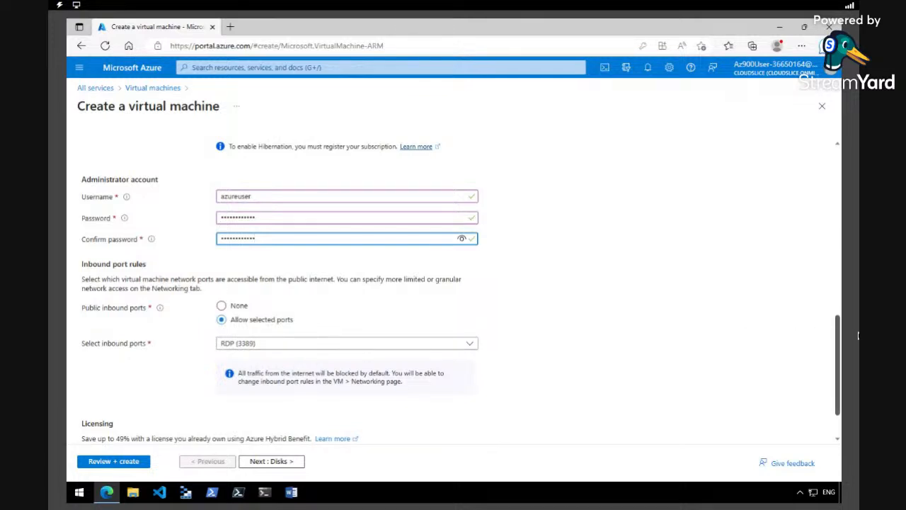
pyautogui.scroll(-1, 838, 341)
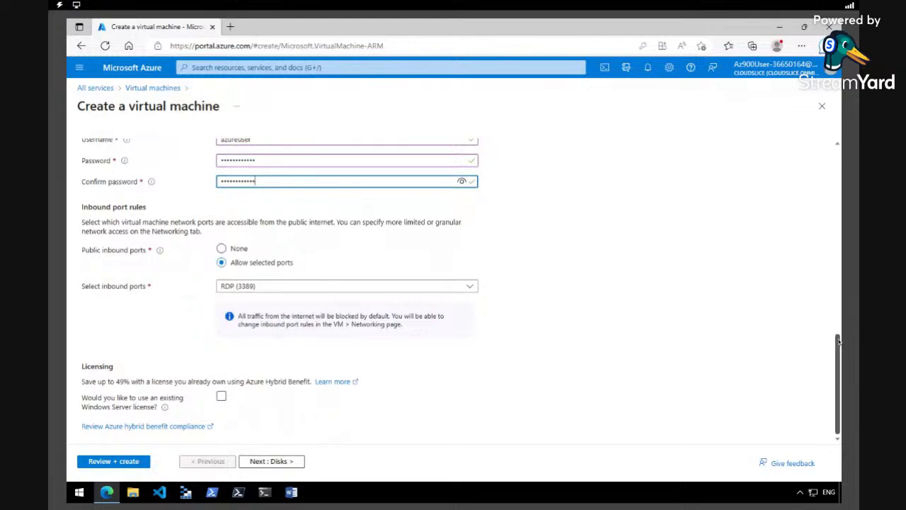
pyautogui.scroll(10, 839, 341)
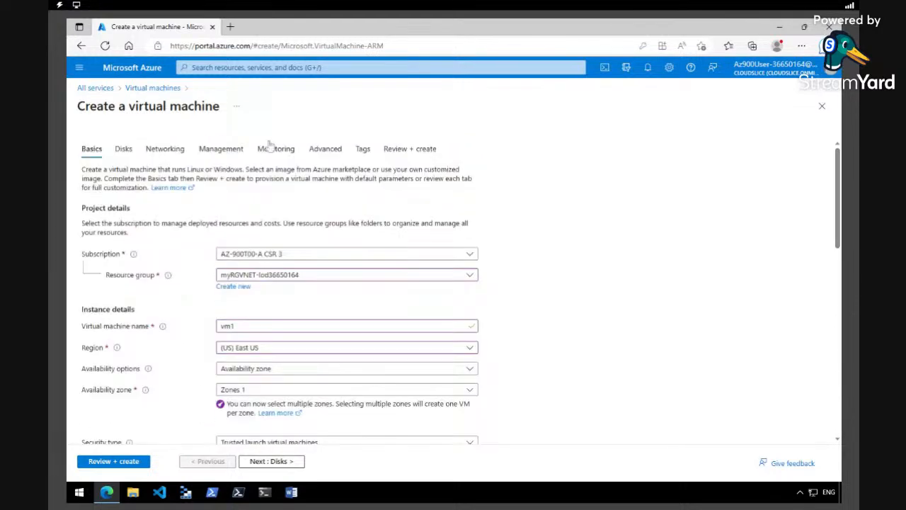
# - Review vm1's networking on vnet1's default subnet and run validation for final review
pyautogui.click(167, 149)
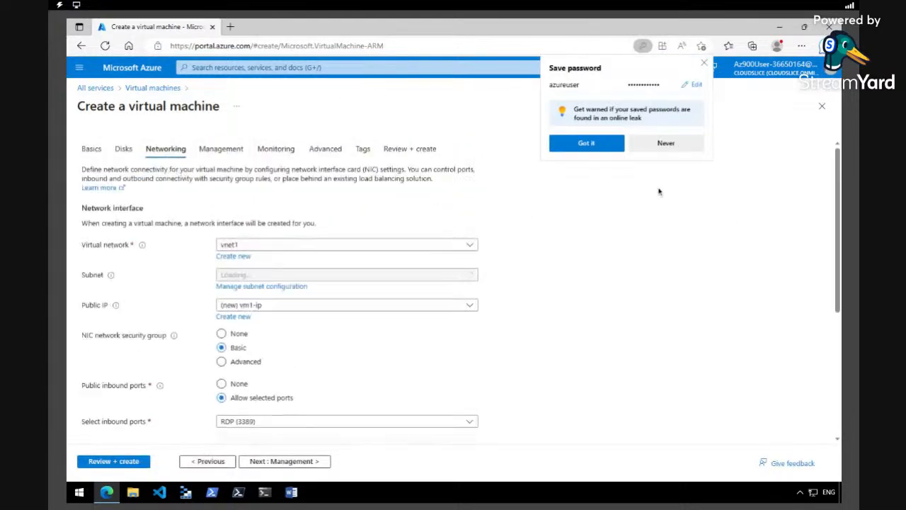
pyautogui.click(668, 144)
pyautogui.moveTo(839, 258); pyautogui.dragTo(841, 267)
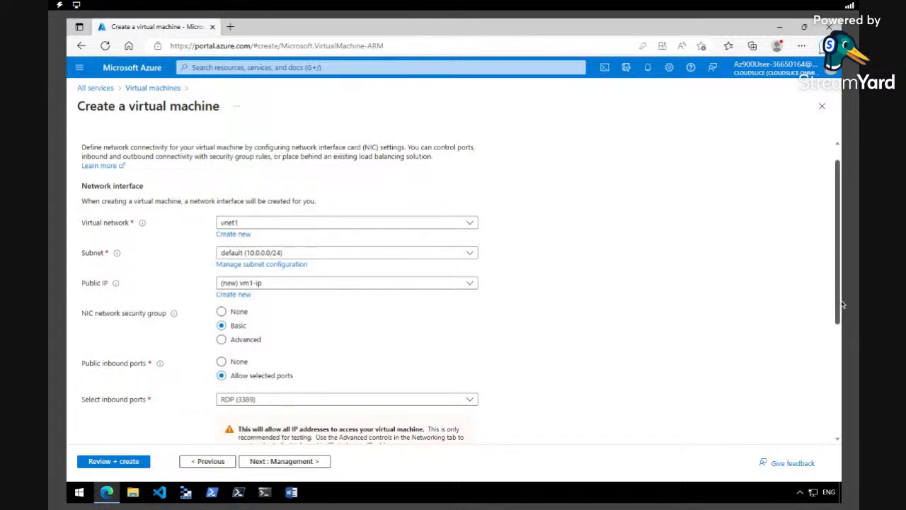
pyautogui.moveTo(840, 304); pyautogui.dragTo(840, 414)
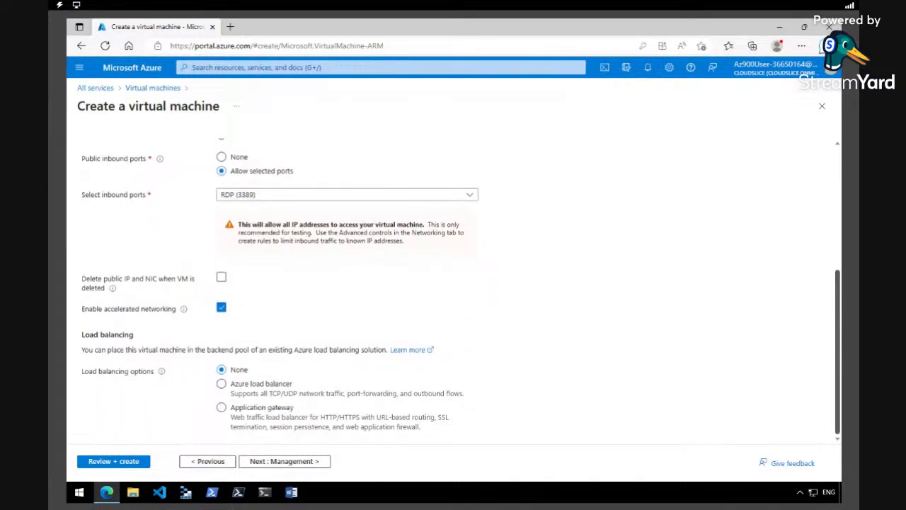
pyautogui.moveTo(839, 414); pyautogui.dragTo(839, 291)
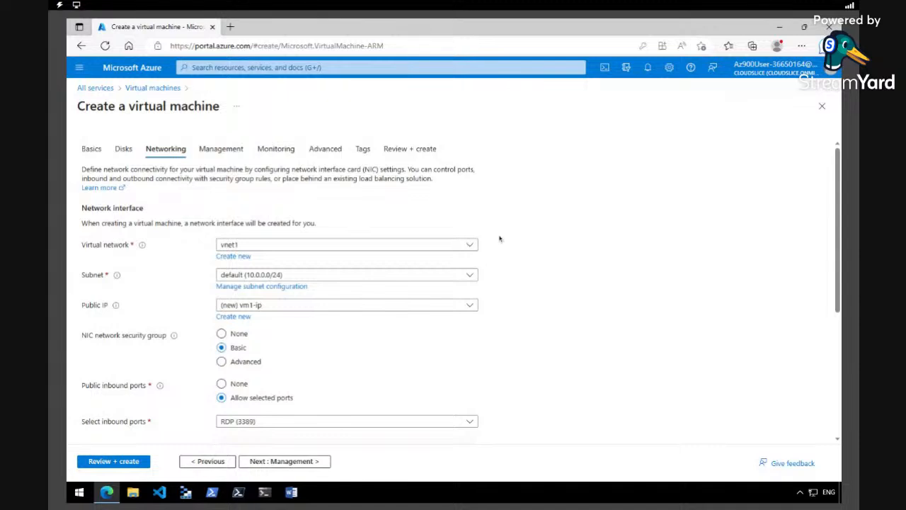
pyautogui.click(126, 460)
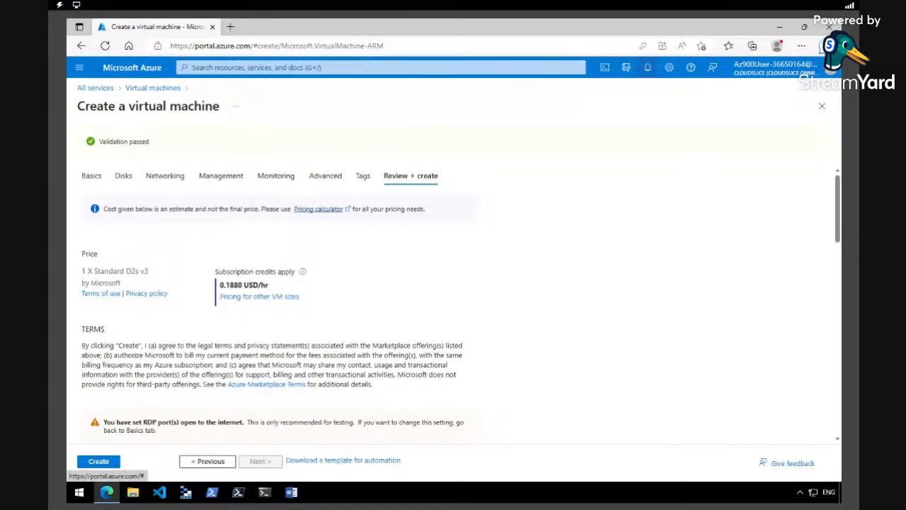
# - Create vm1, check its deployment notifications, then return to All services
pyautogui.click(647, 67)
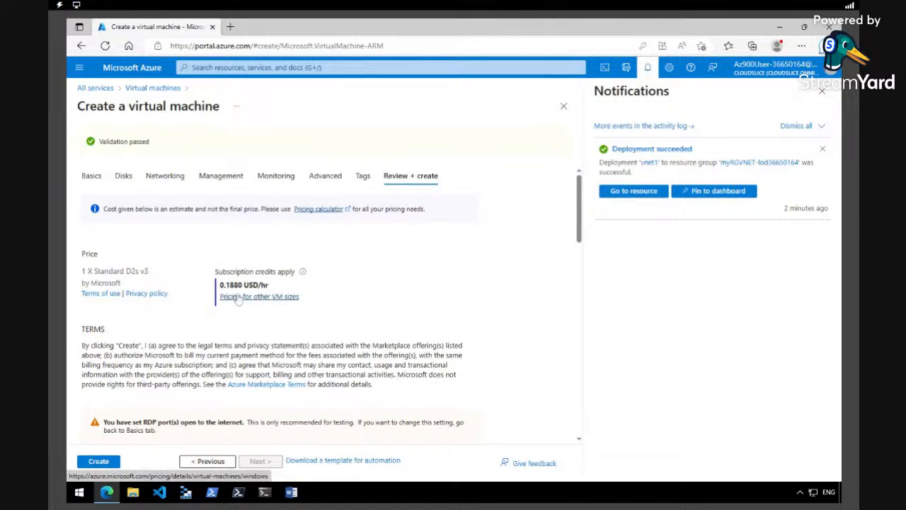
pyautogui.click(101, 464)
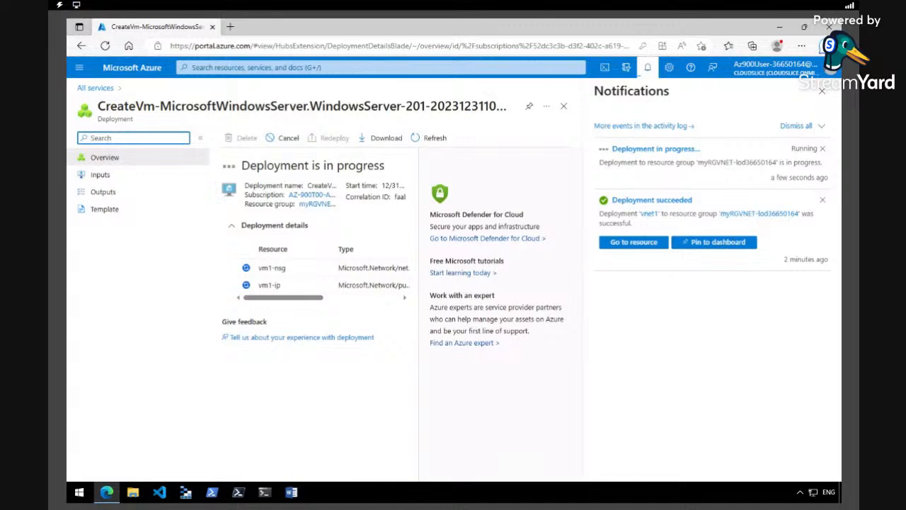
pyautogui.click(647, 69)
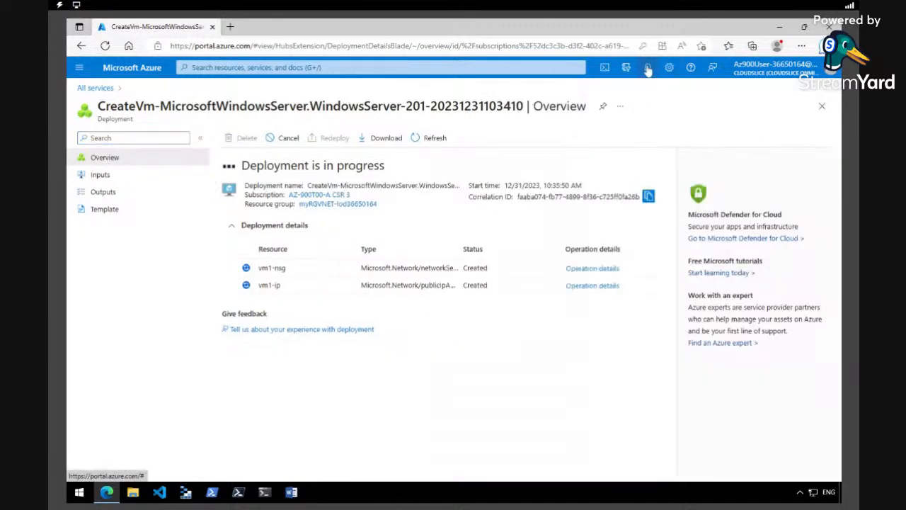
pyautogui.click(80, 68)
pyautogui.click(105, 138)
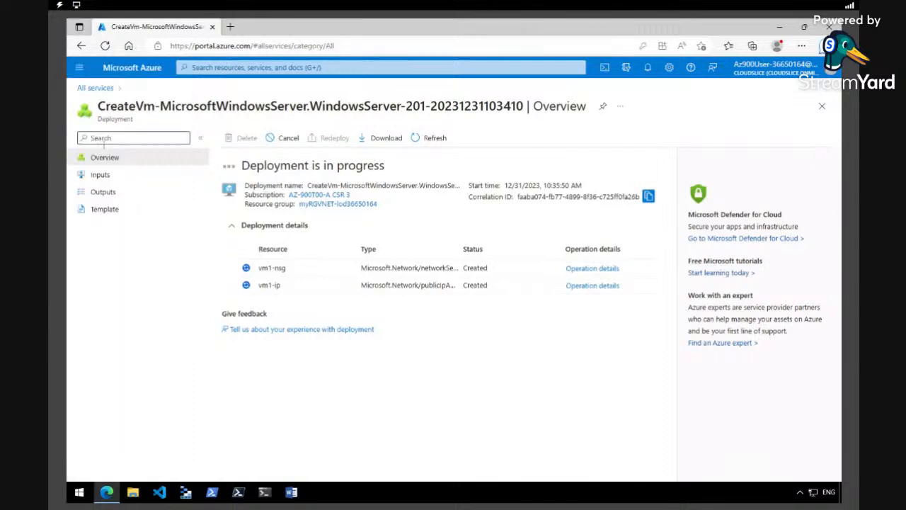
# - Start a new virtual machine named vm2 in the existing lab resource group
pyautogui.click(303, 172)
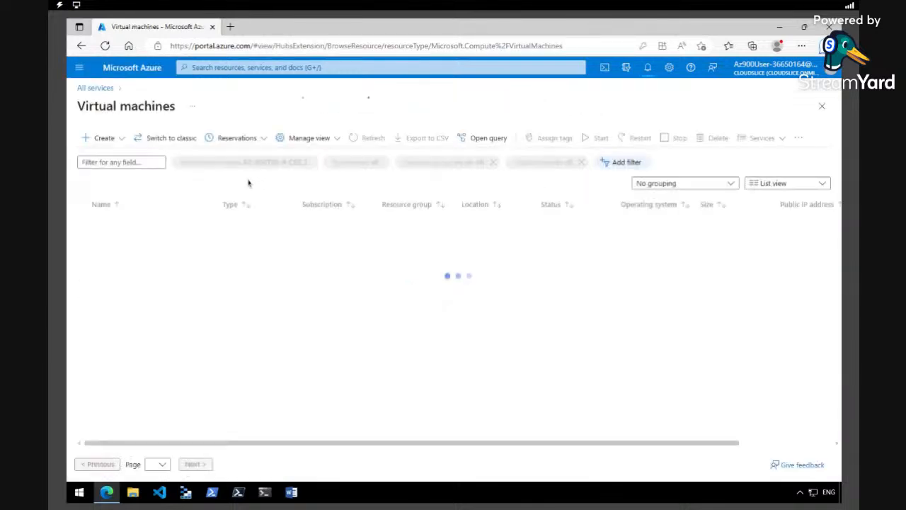
pyautogui.click(99, 138)
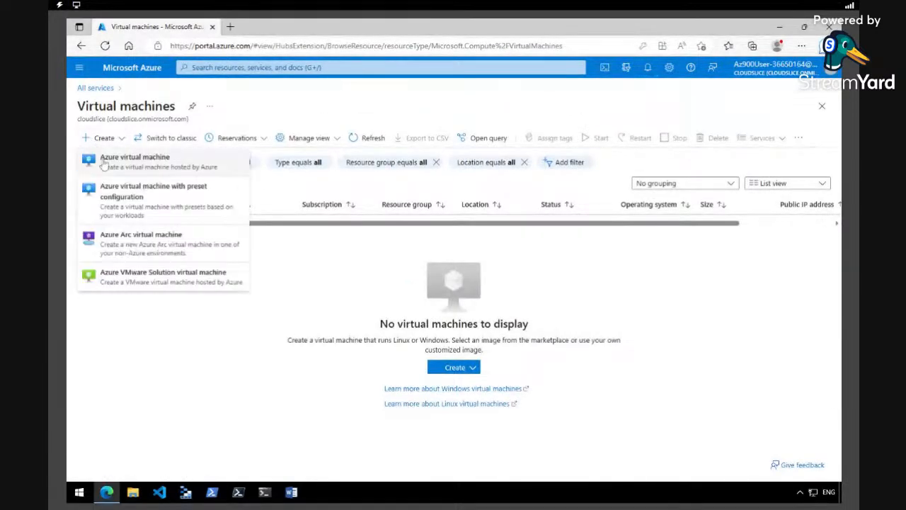
pyautogui.click(99, 156)
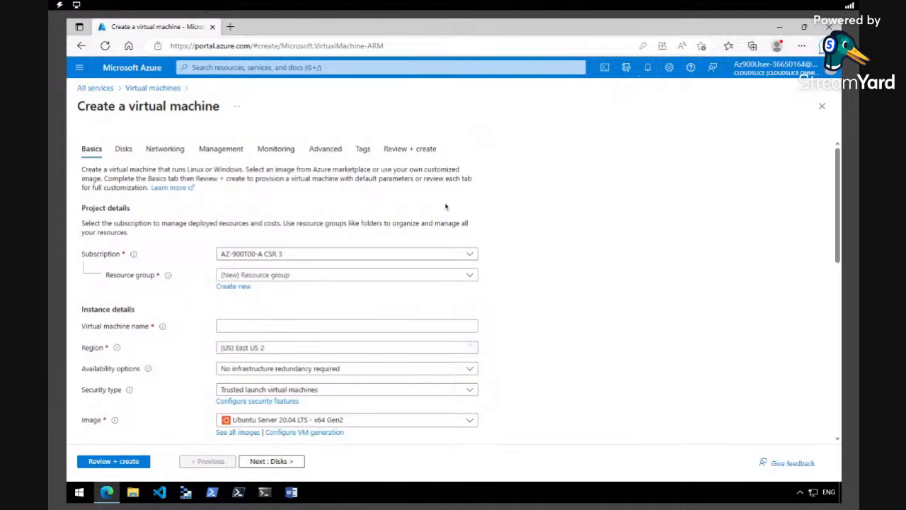
pyautogui.click(471, 278)
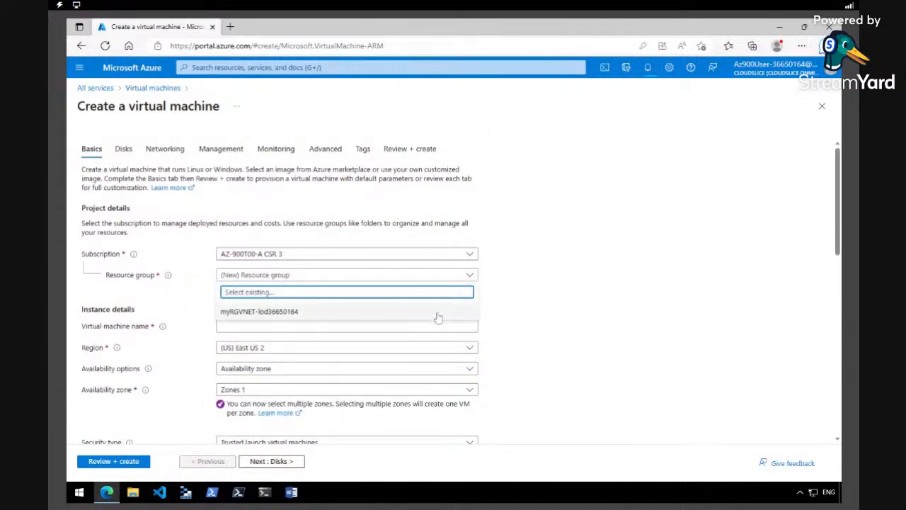
pyautogui.click(437, 315)
pyautogui.click(342, 327)
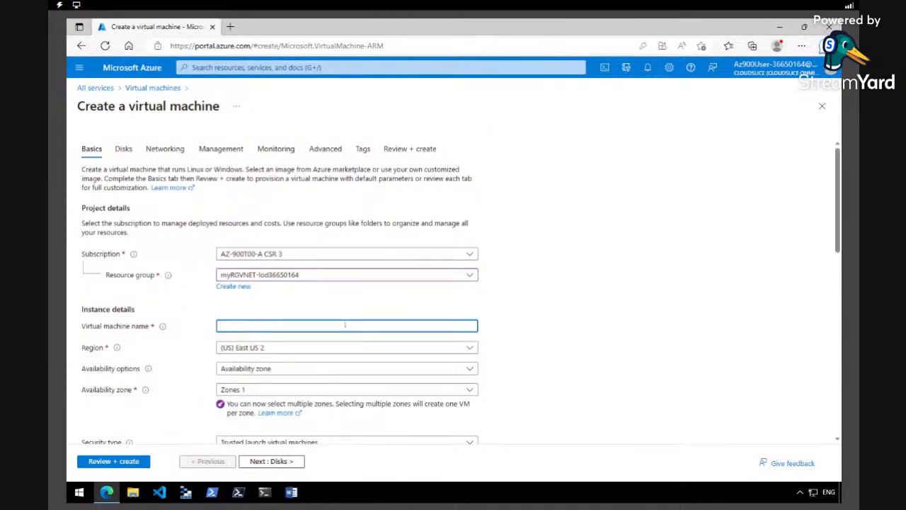
pyautogui.write('vm2')
# - Set vm2's region to East US and image to Windows Server 2019 Datacenter - x64 Gen2
pyautogui.click(467, 348)
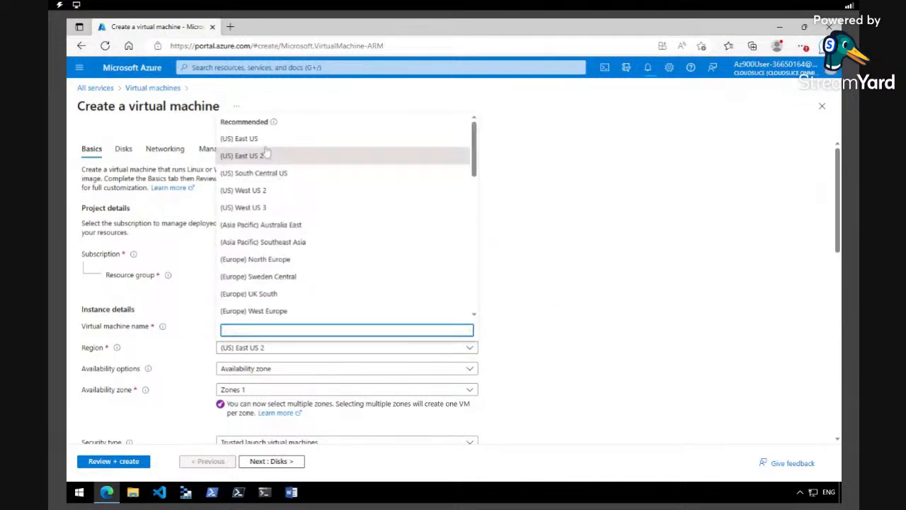
pyautogui.click(264, 140)
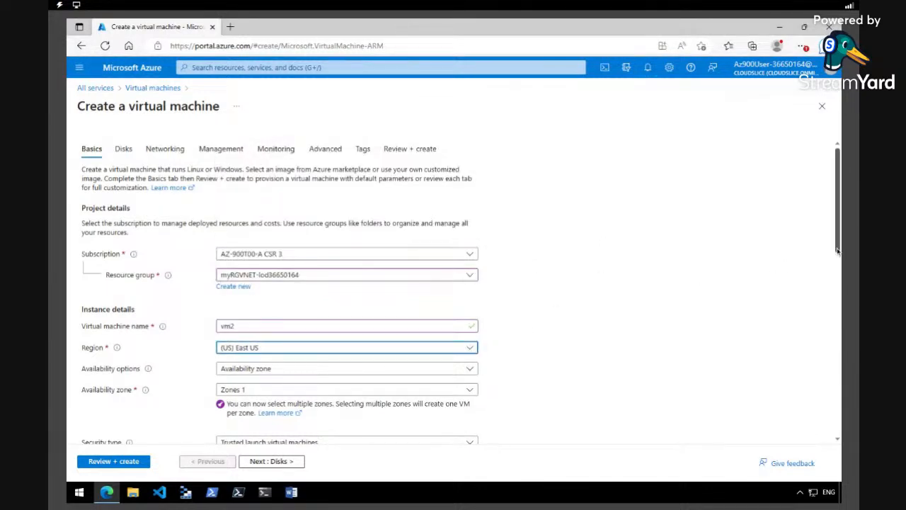
pyautogui.scroll(-3, 837, 249)
pyautogui.scroll(-2, 838, 251)
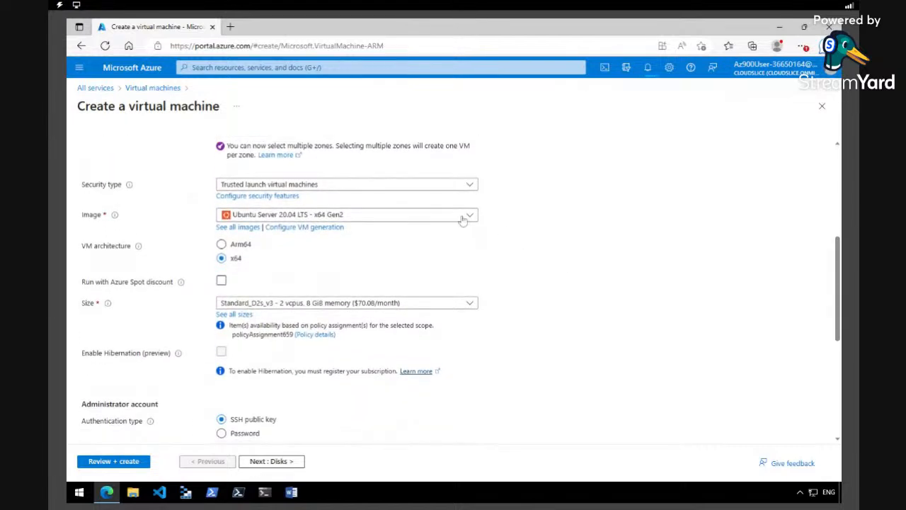
pyautogui.click(467, 216)
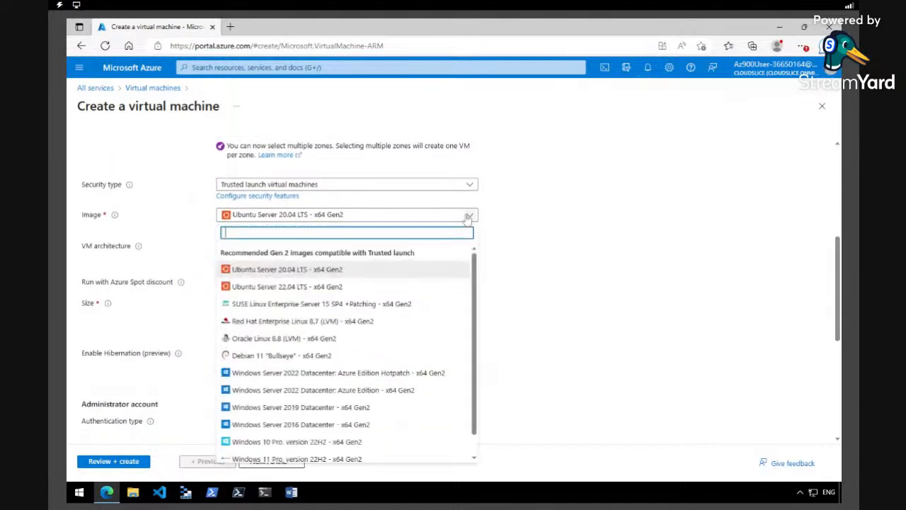
pyautogui.click(311, 407)
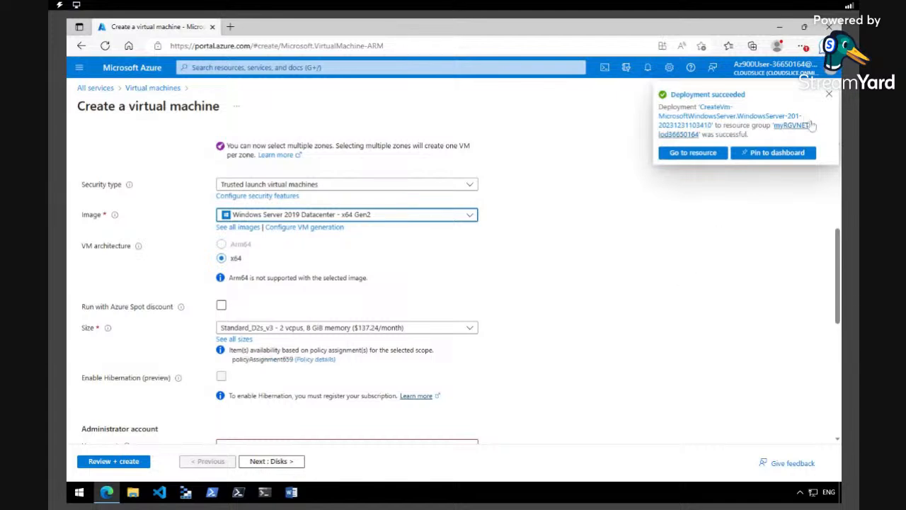
pyautogui.click(648, 69)
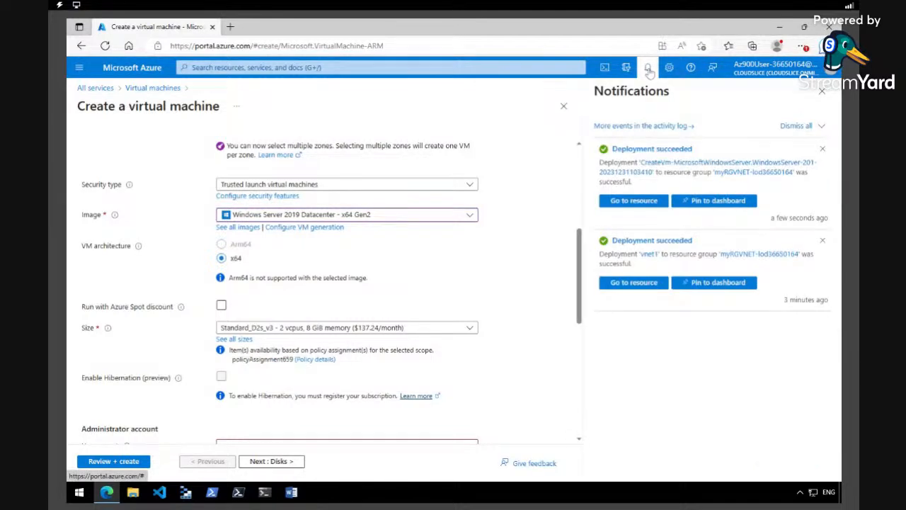
pyautogui.click(648, 69)
# - Enter azureuser as vm2's administrator username
pyautogui.scroll(-1, 835, 242)
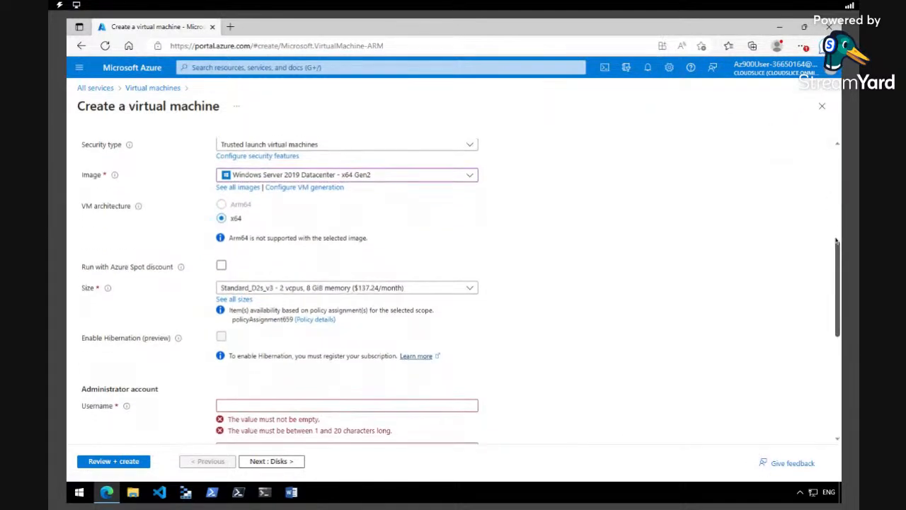
pyautogui.scroll(-3, 836, 242)
pyautogui.scroll(-1, 280, 291)
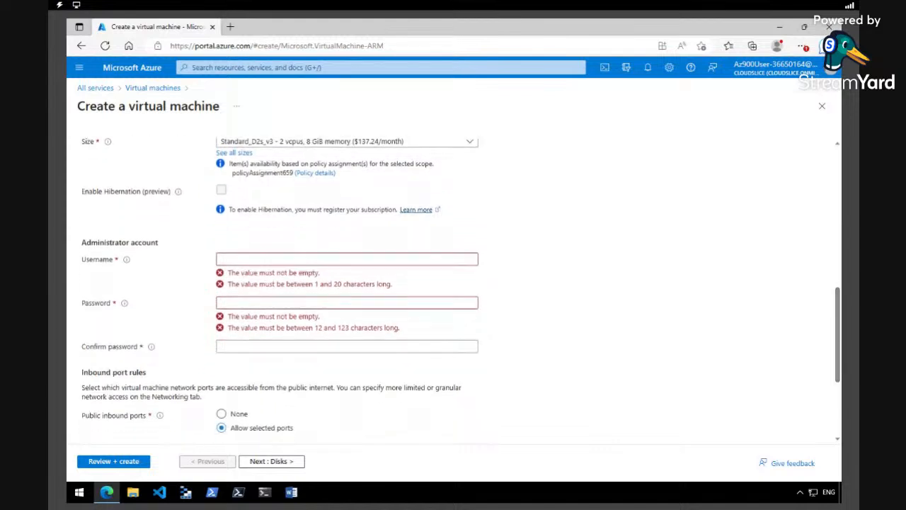
pyautogui.click(256, 259)
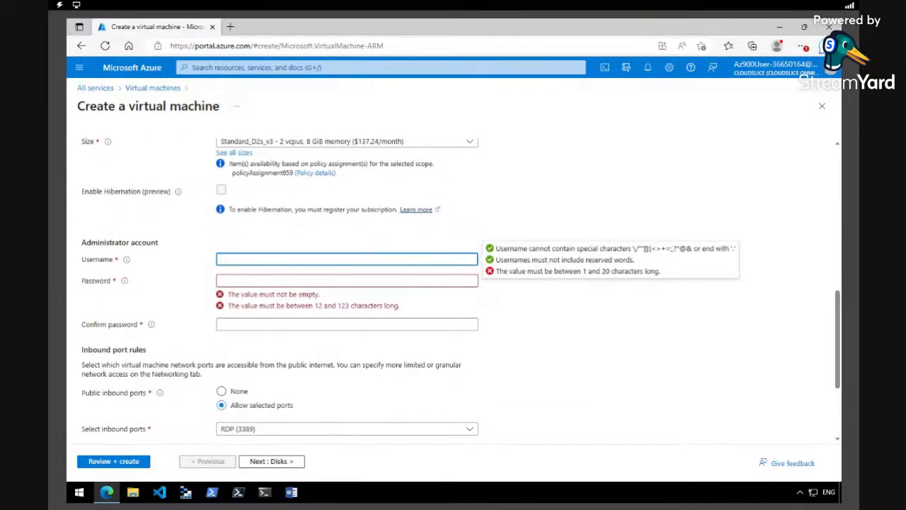
pyautogui.write('azureuser')
pyautogui.press('Tab')
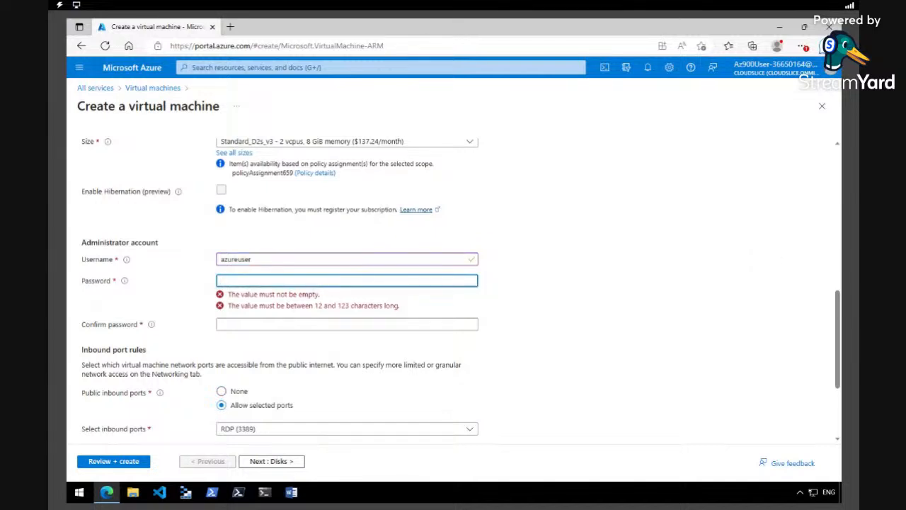
# - Paste the administrator password into both Password and Confirm password
pyautogui.hotkey('ctrl', 'v')
pyautogui.click(407, 304)
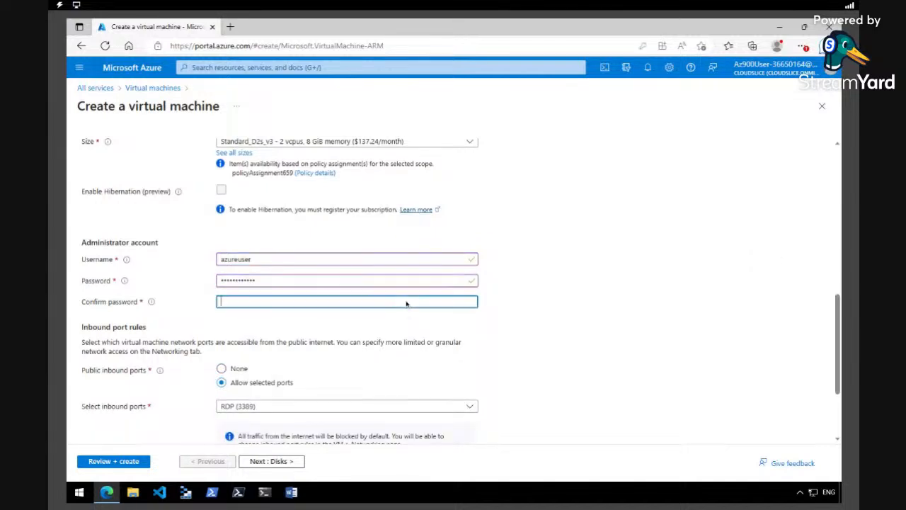
pyautogui.hotkey('ctrl', 'v')
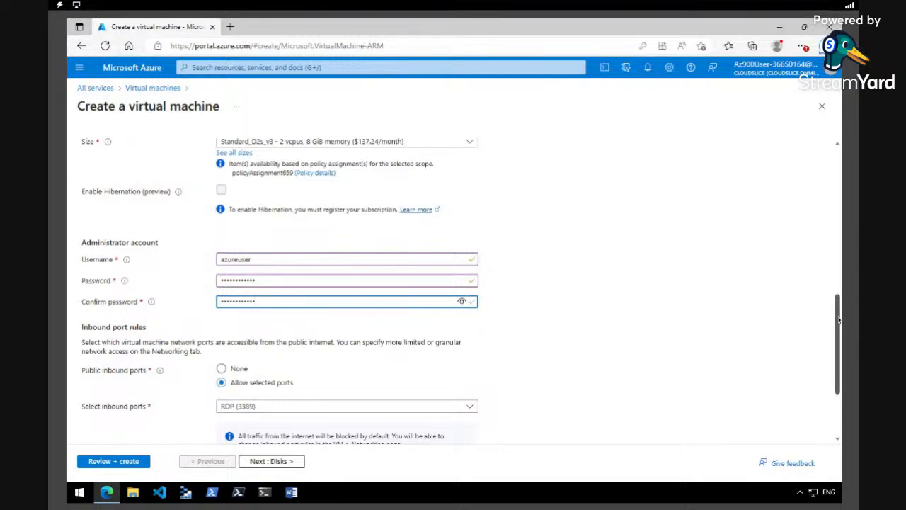
pyautogui.moveTo(839, 319); pyautogui.dragTo(840, 320)
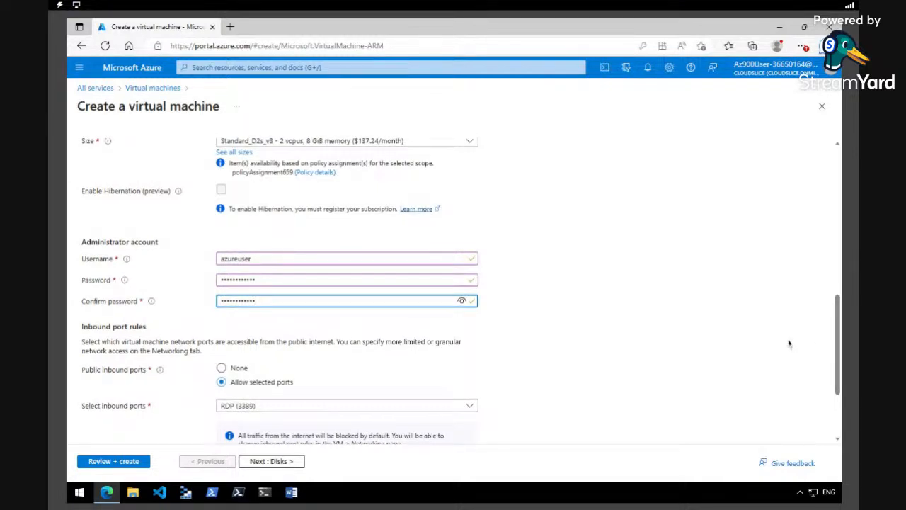
pyautogui.scroll(-2, 811, 345)
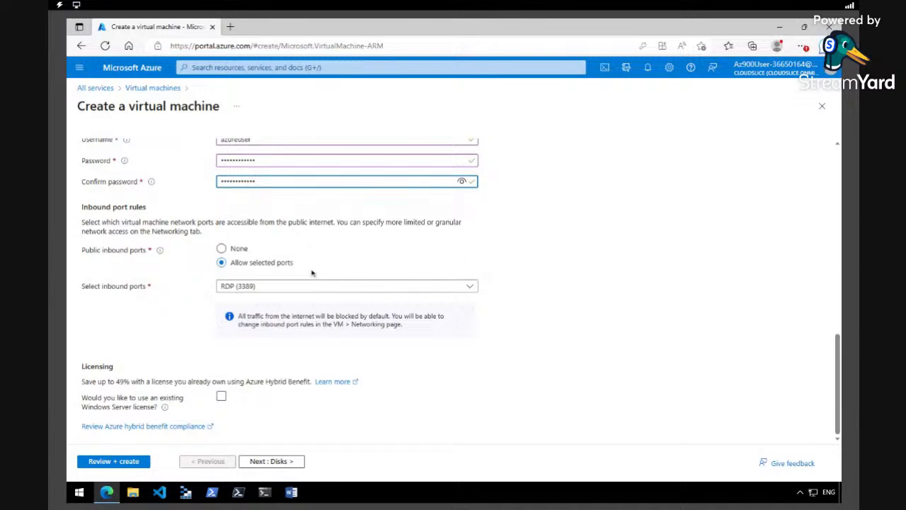
pyautogui.scroll(2, 839, 388)
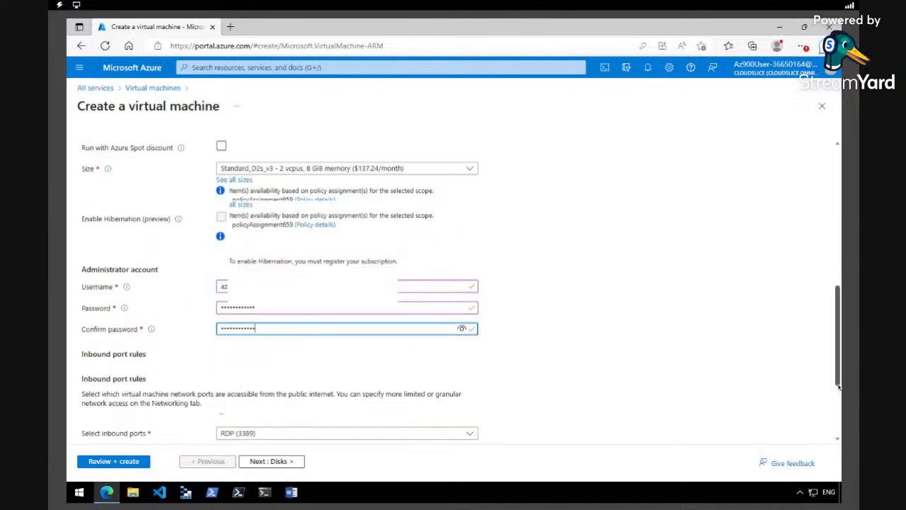
pyautogui.scroll(5, 839, 388)
# - Review vm2's networking on vnet1's default subnet with new vm2-ip and run validation
pyautogui.click(167, 151)
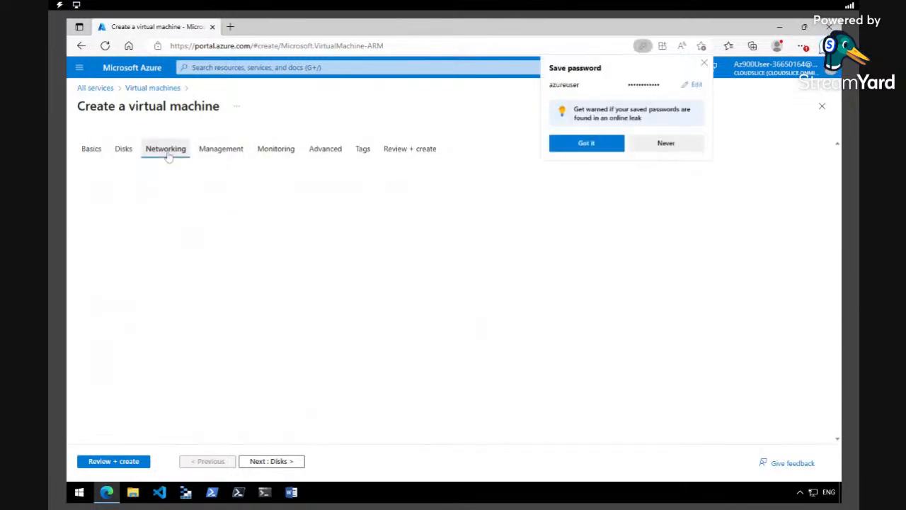
pyautogui.click(665, 143)
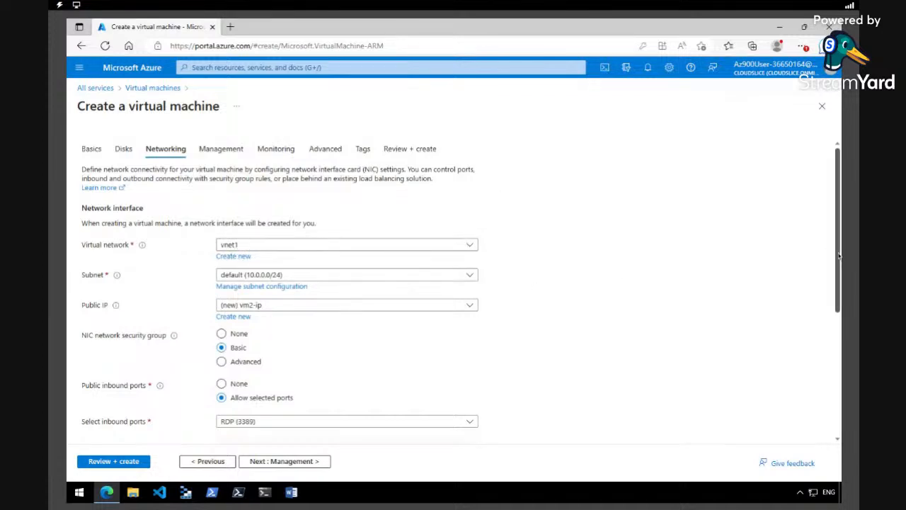
pyautogui.scroll(-1, 839, 256)
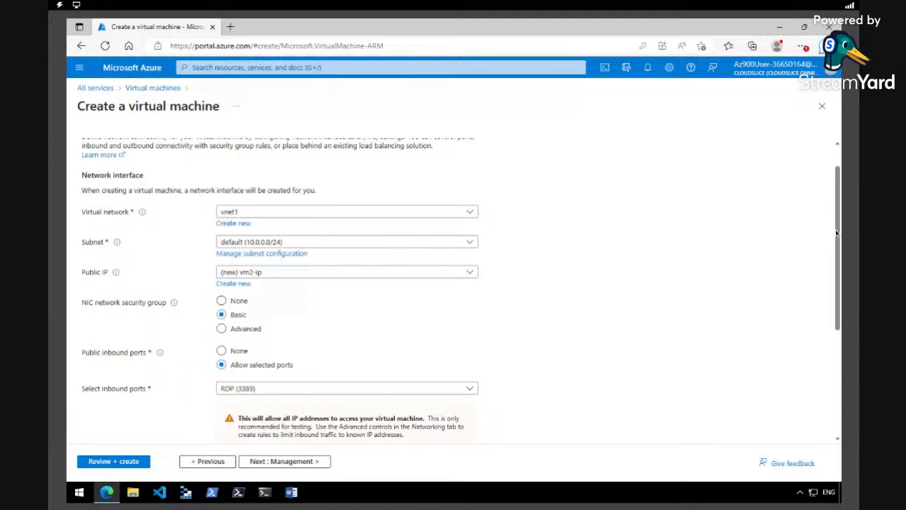
pyautogui.scroll(-1, 836, 233)
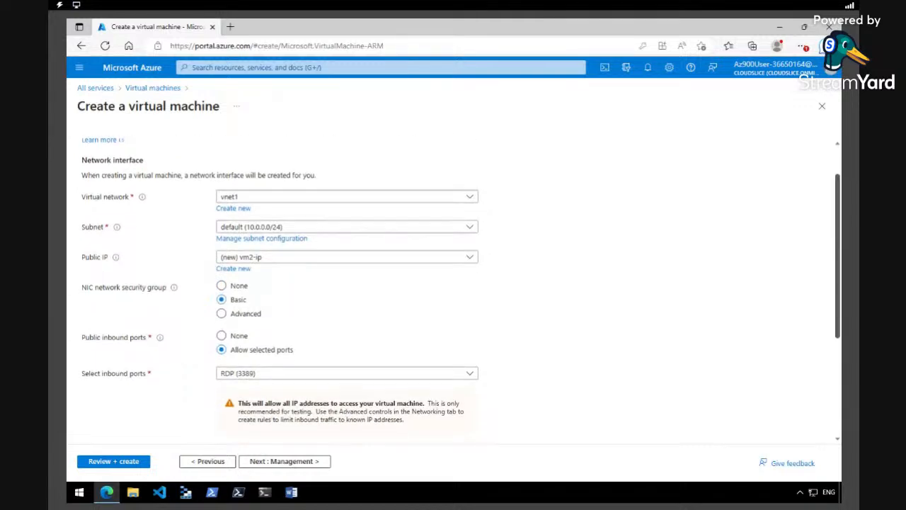
pyautogui.scroll(-3, 838, 263)
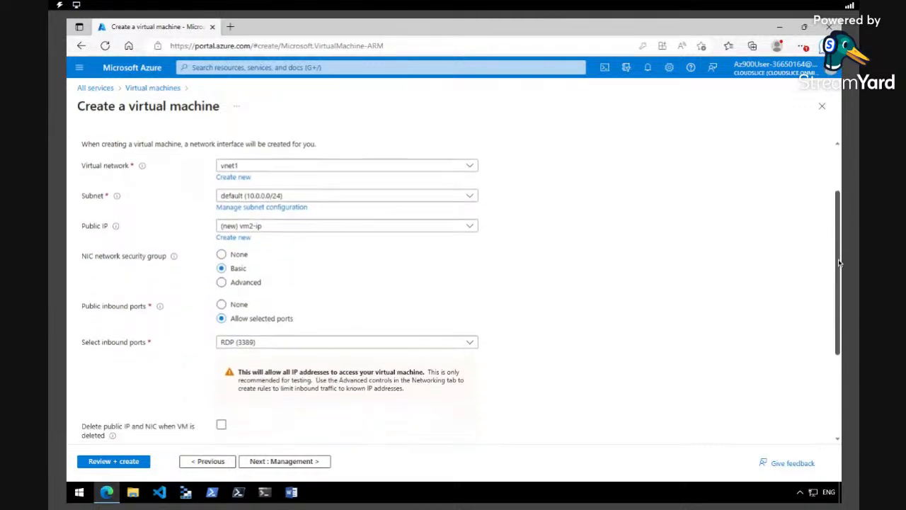
pyautogui.click(126, 467)
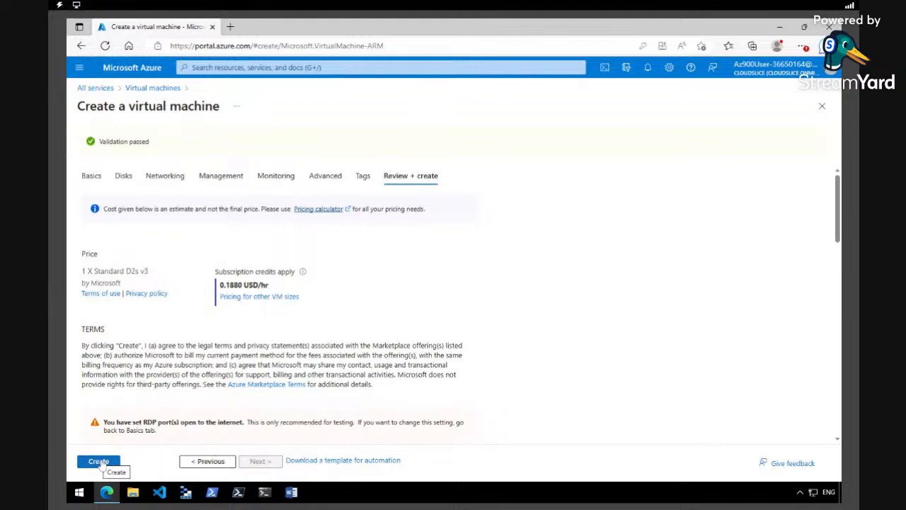
# - Create vm2 and confirm its deployment succeeded in the notifications
pyautogui.click(100, 461)
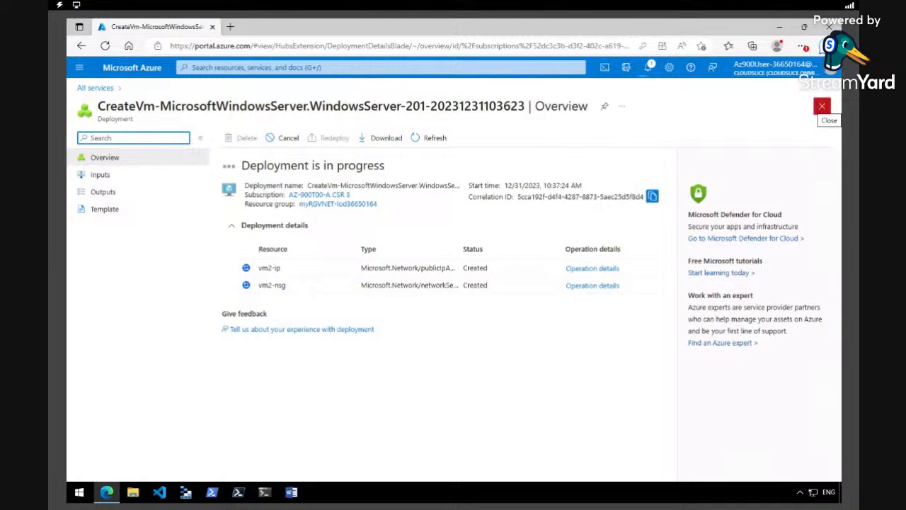
pyautogui.click(648, 68)
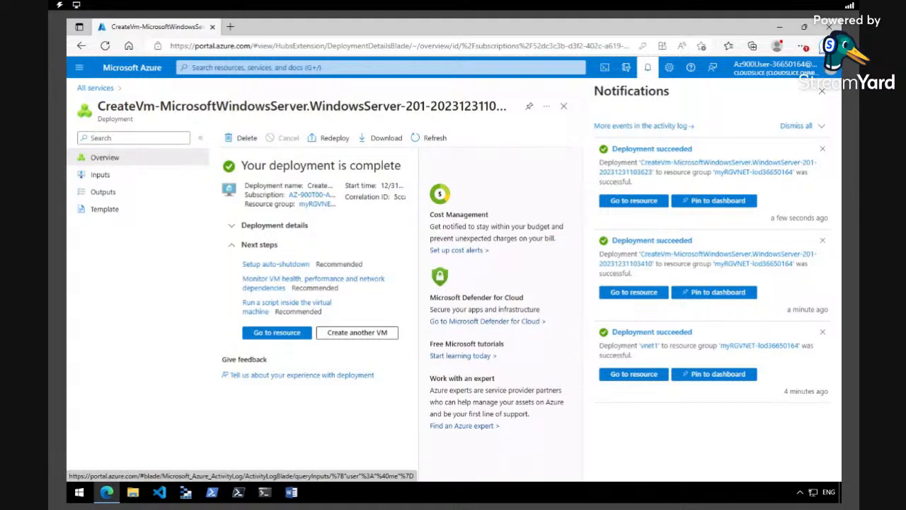
# - Go from Home through All resources to vm1's overview, expanded to full width
pyautogui.click(79, 67)
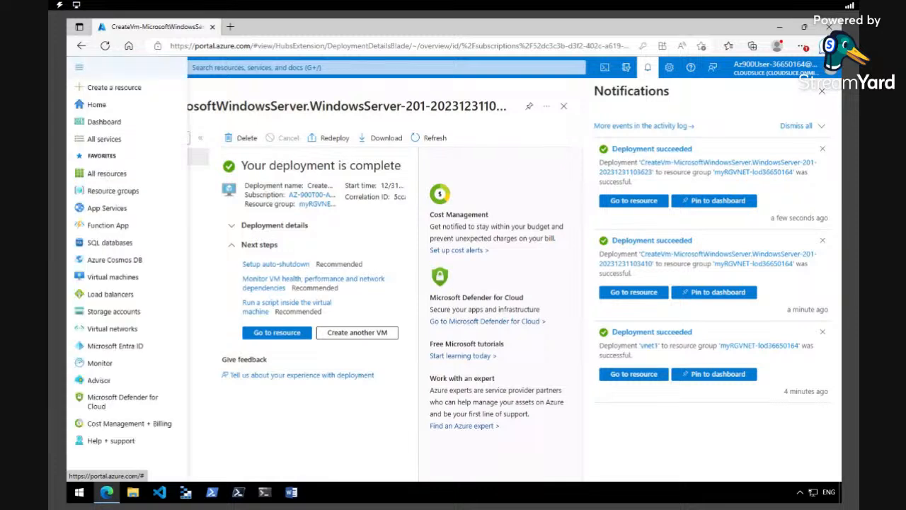
pyautogui.click(99, 108)
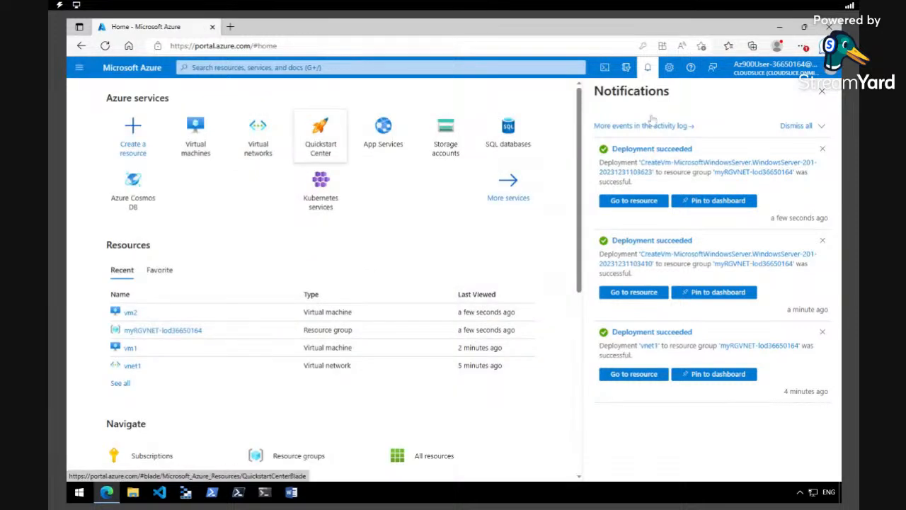
pyautogui.click(647, 68)
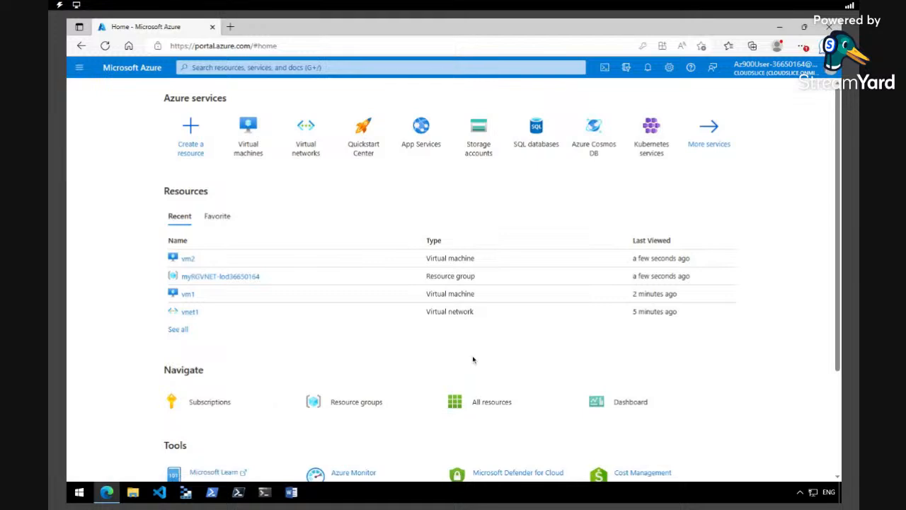
pyautogui.click(492, 402)
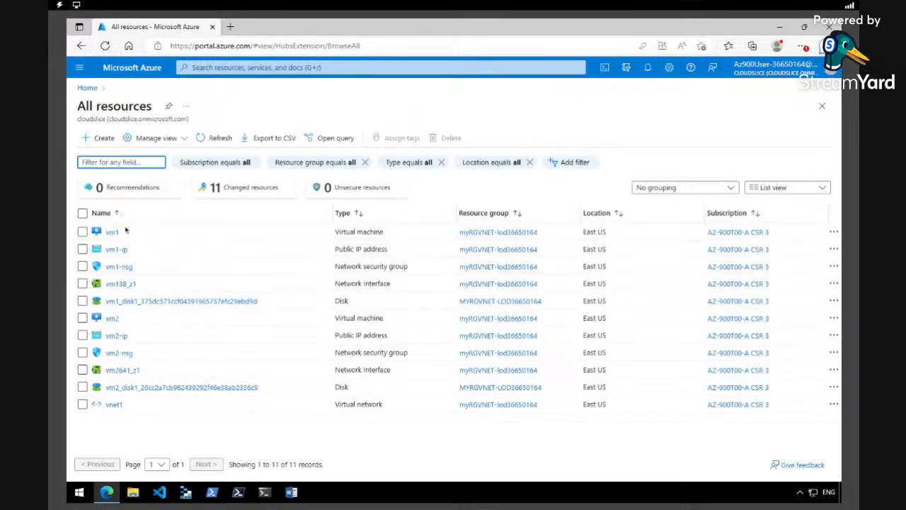
pyautogui.click(112, 232)
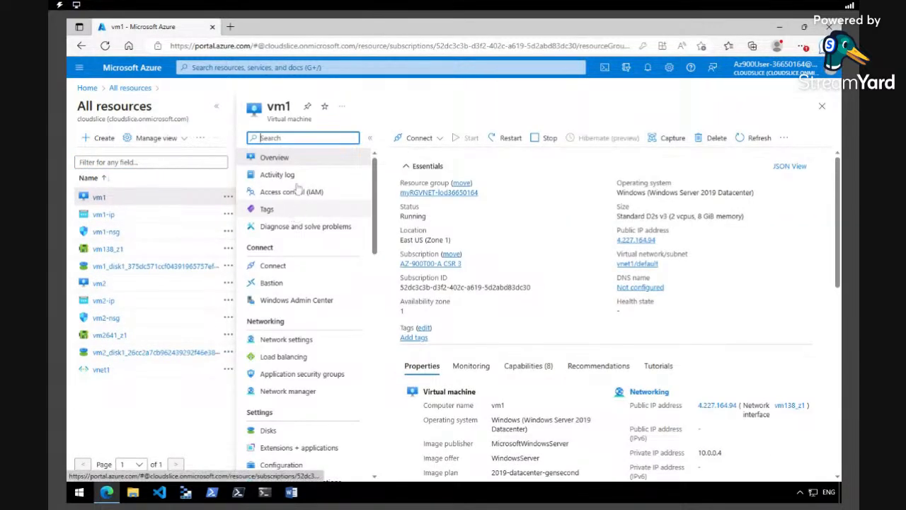
pyautogui.click(216, 106)
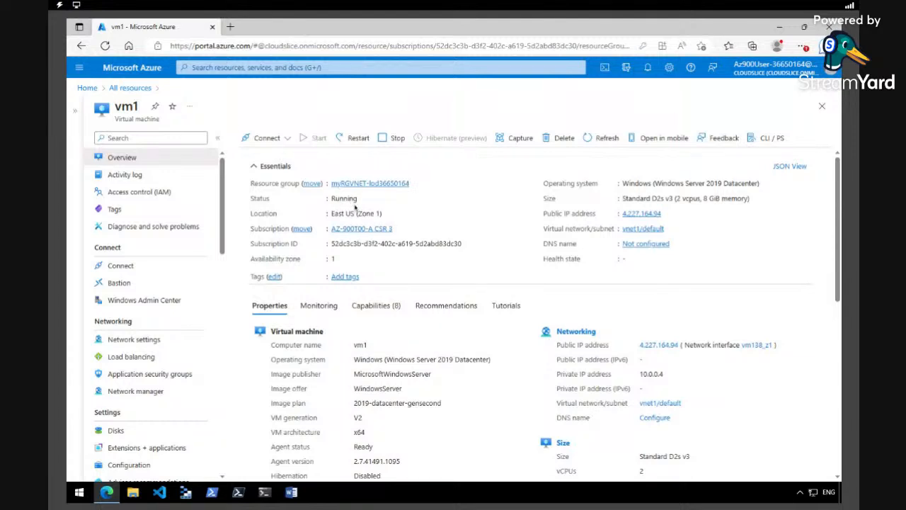
# - Download and keep vm1.rdp from vm1's Connect page, then open it
pyautogui.click(272, 138)
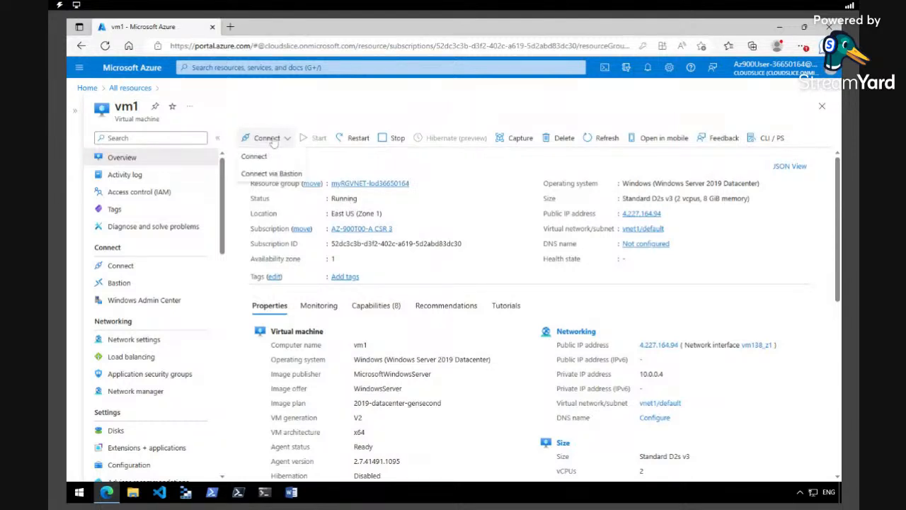
pyautogui.click(268, 154)
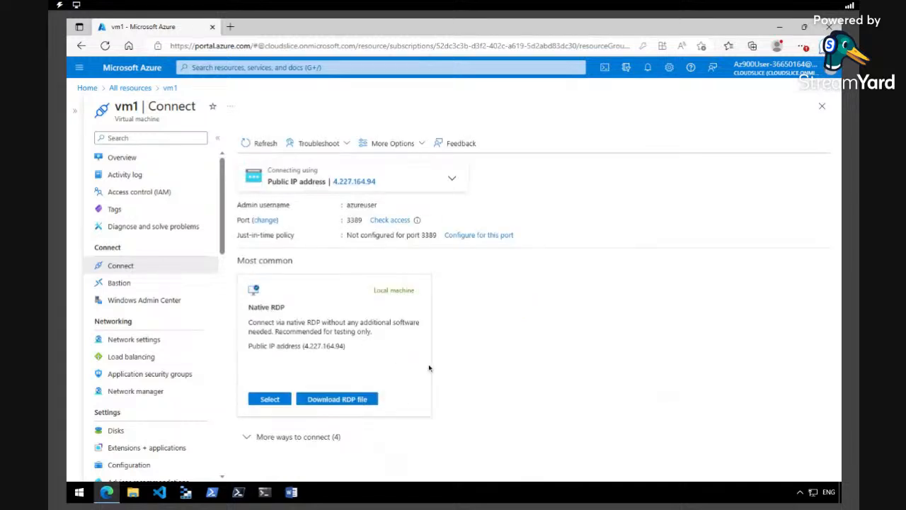
pyautogui.click(363, 402)
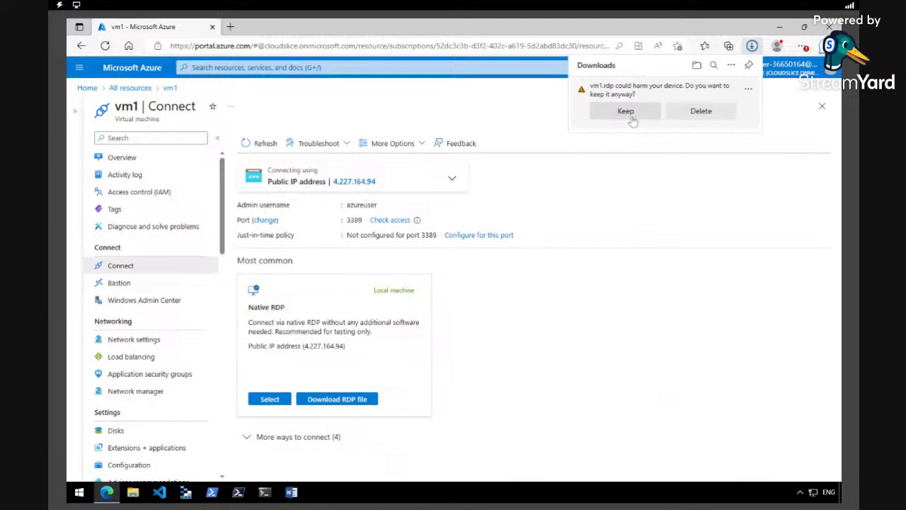
pyautogui.click(628, 113)
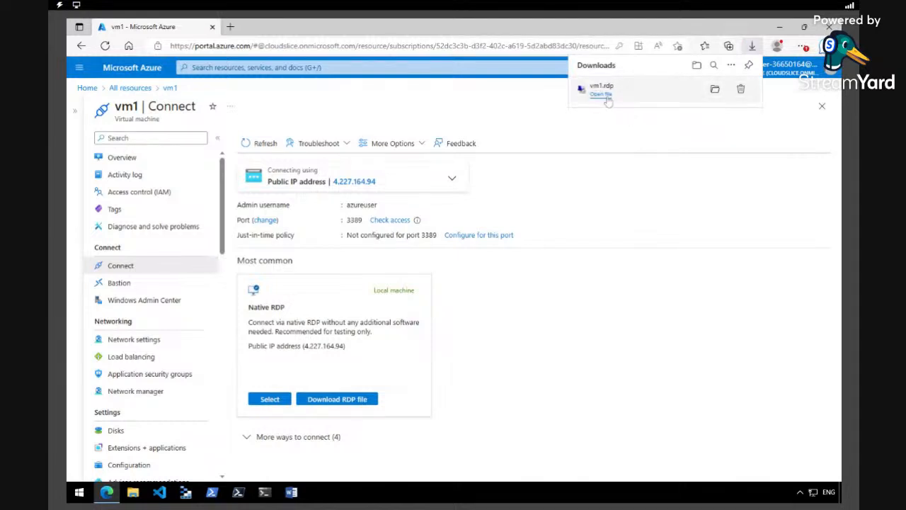
pyautogui.click(603, 96)
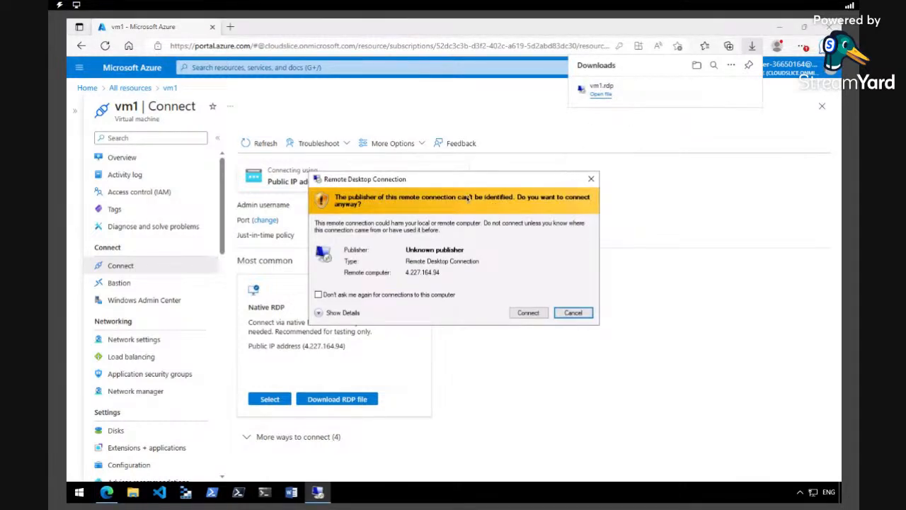
# - Sign in to vm1 at 4.227.164.94, accept its certificate, and minimize the session
pyautogui.click(522, 314)
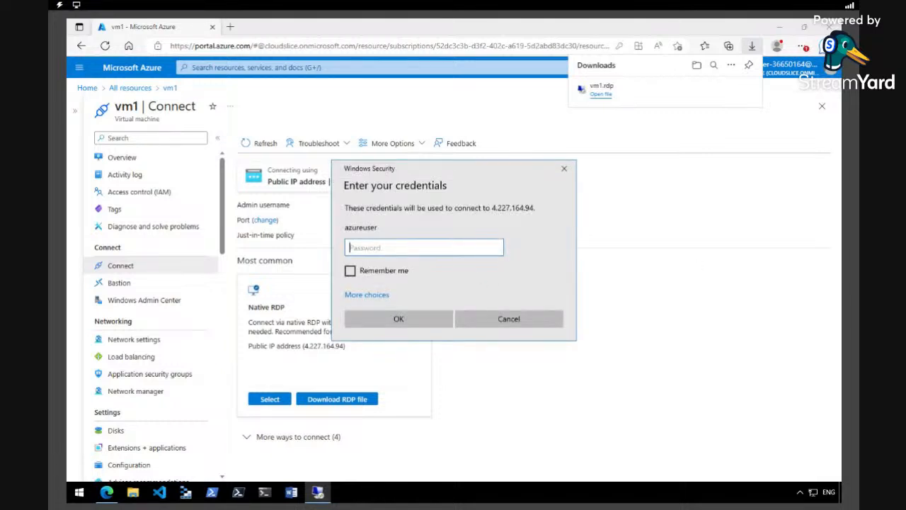
pyautogui.hotkey('ctrl', 'v')
pyautogui.press('Return')
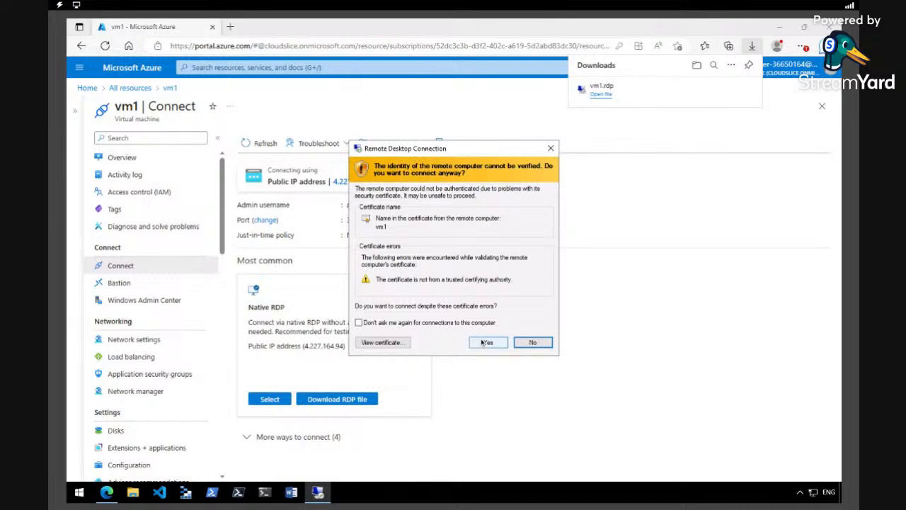
pyautogui.click(485, 342)
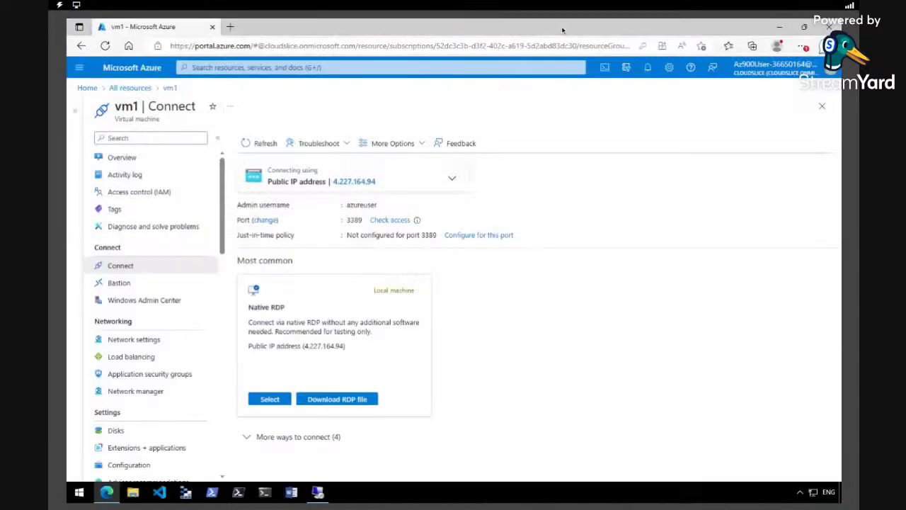
pyautogui.click(563, 27)
# - Download, keep, and open vm2.rdp from vm2's Connect page
pyautogui.click(79, 67)
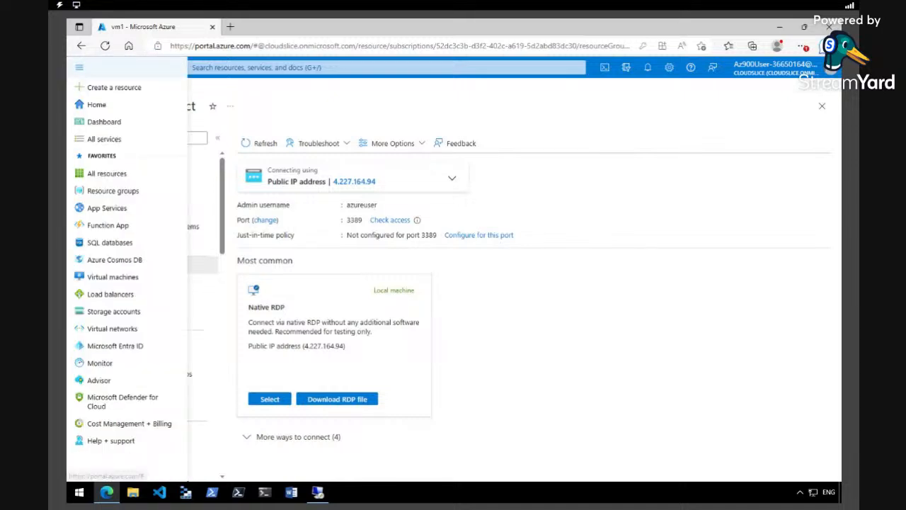
pyautogui.click(96, 105)
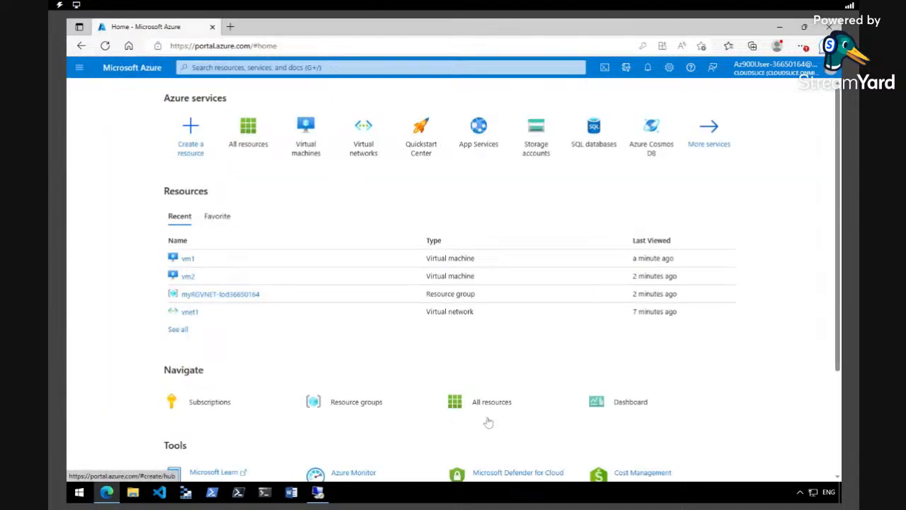
pyautogui.click(492, 403)
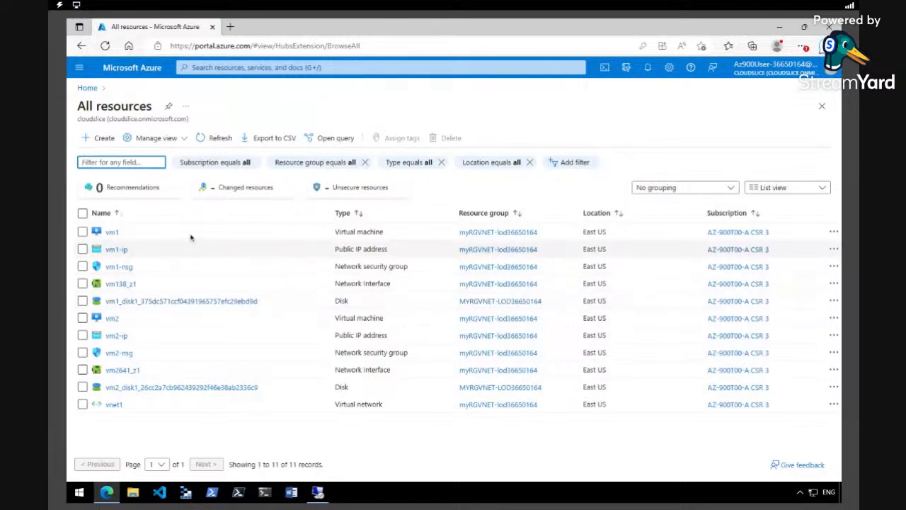
pyautogui.click(111, 318)
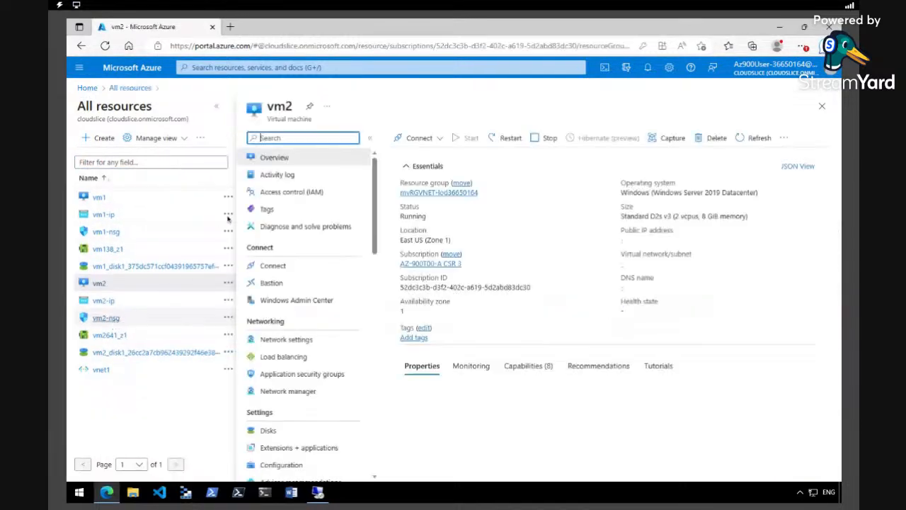
pyautogui.click(418, 137)
pyautogui.click(413, 157)
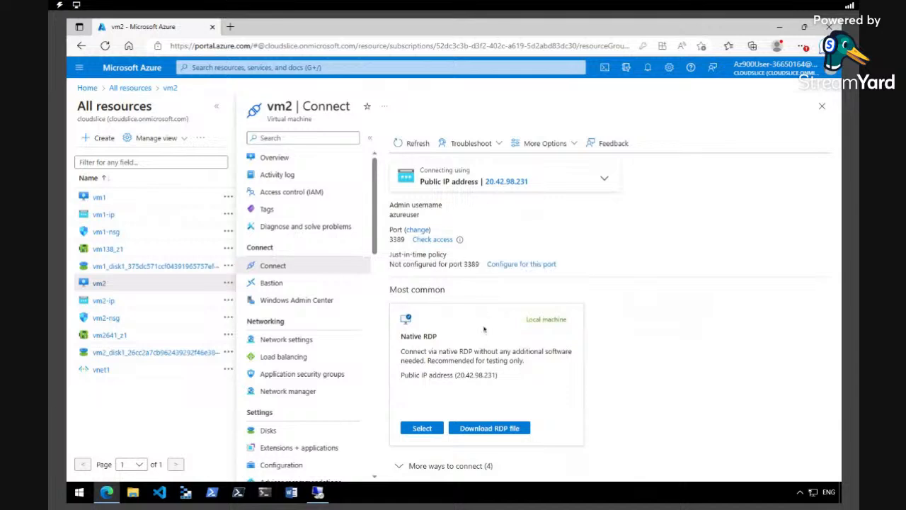
pyautogui.click(499, 428)
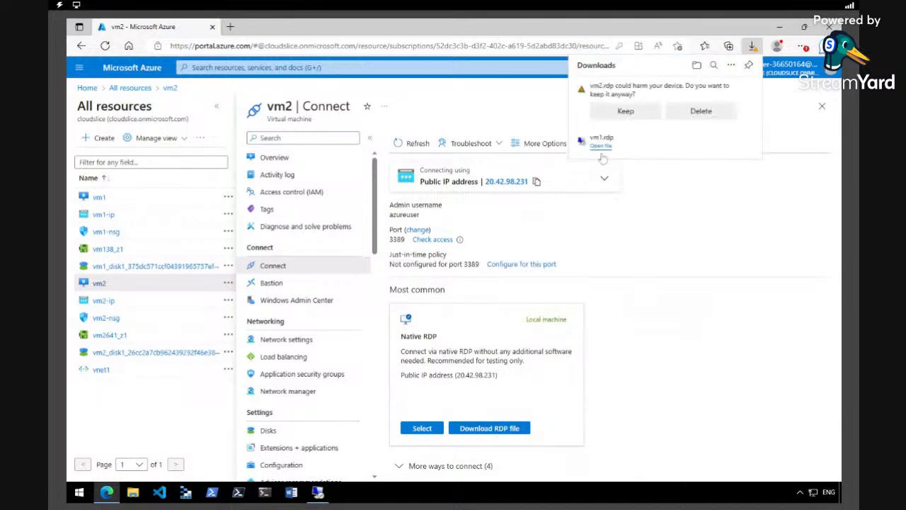
pyautogui.click(625, 113)
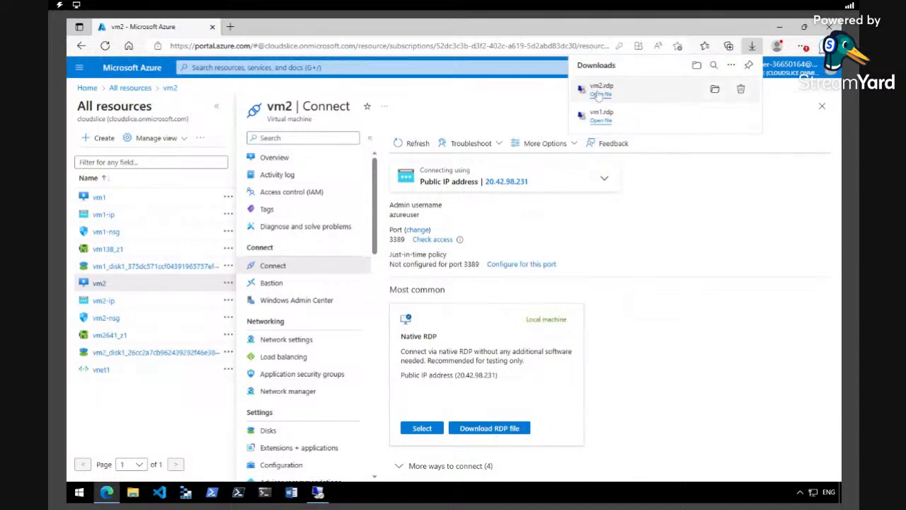
pyautogui.click(601, 95)
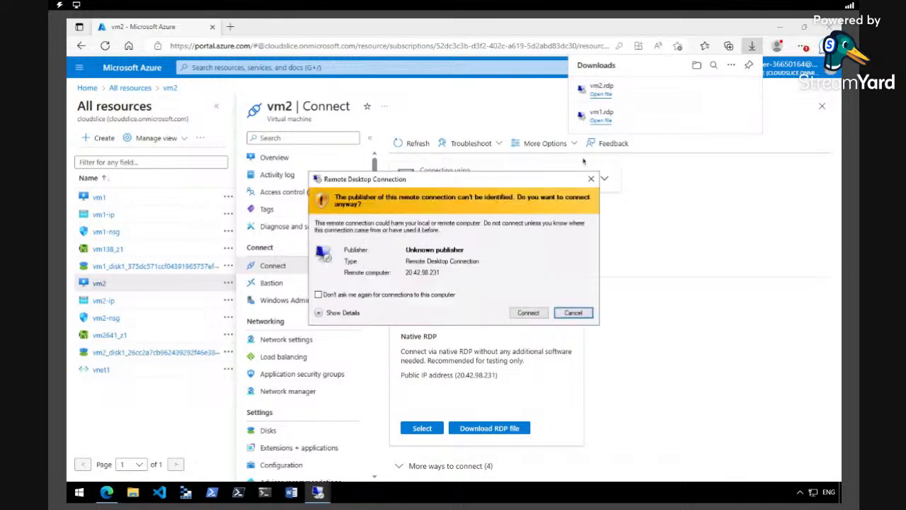
# - Sign in to vm2 at 20.42.98.231, accept its certificate, and minimize the session
pyautogui.click(527, 312)
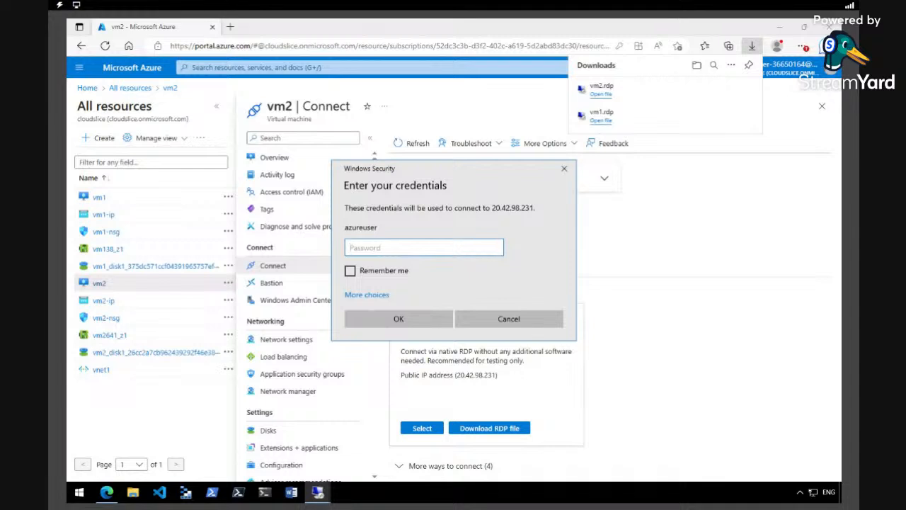
pyautogui.hotkey('ctrl', 'v')
pyautogui.press('Return')
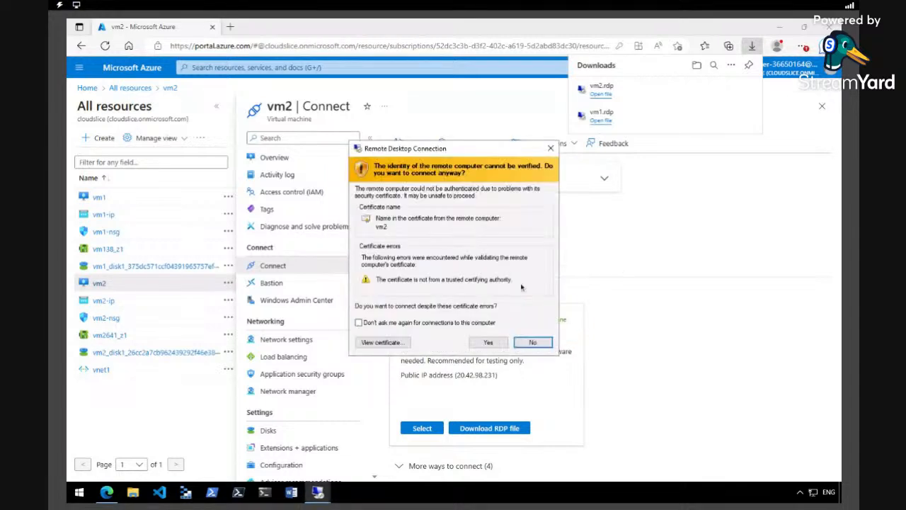
pyautogui.click(487, 342)
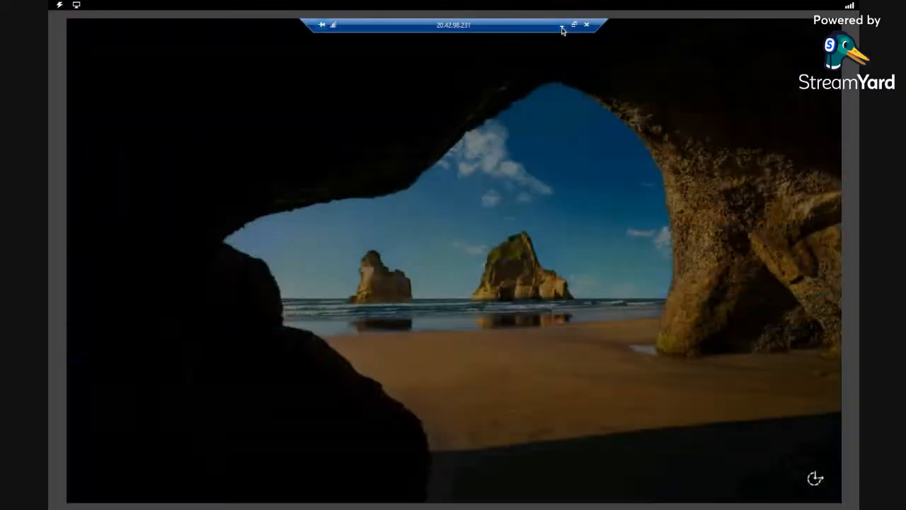
pyautogui.click(562, 28)
# - Restore the vm1 remote session to full screen and close Server Manager
pyautogui.moveTo(317, 491)
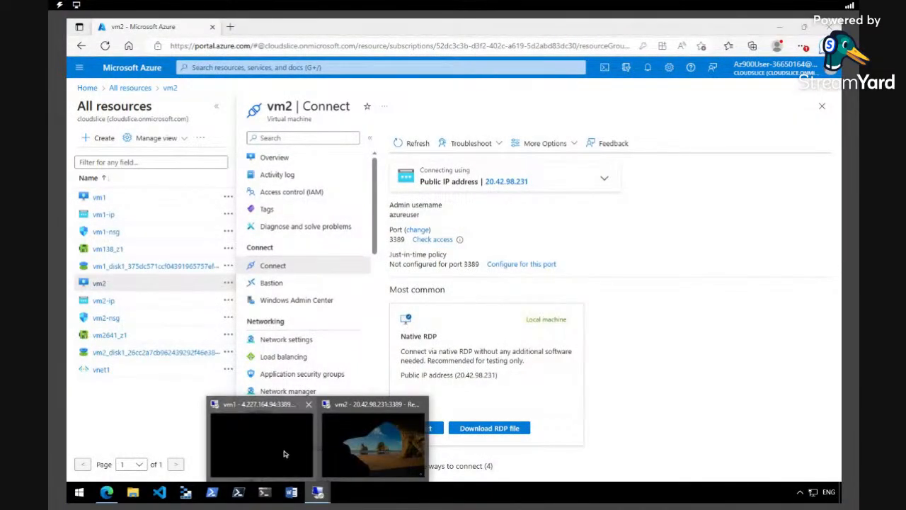
pyautogui.click(284, 454)
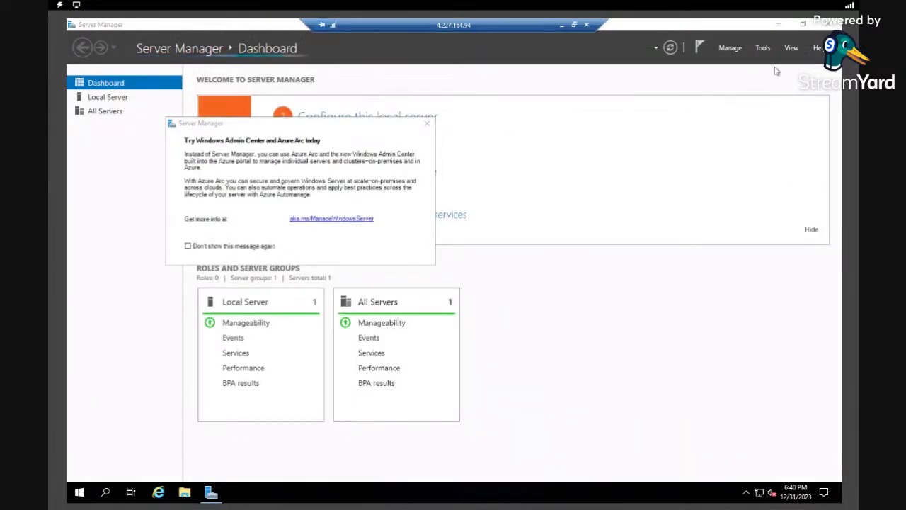
pyautogui.click(831, 24)
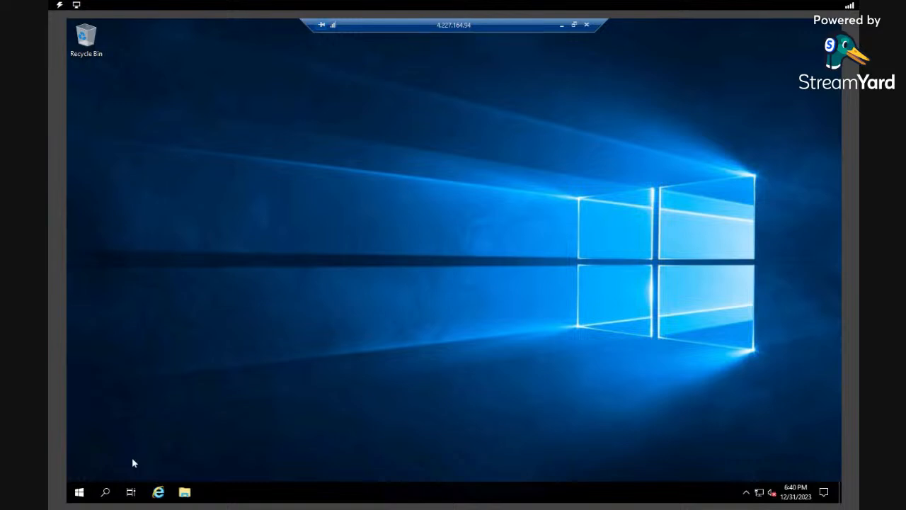
# - Turn off Windows Defender Firewall on vm1 for private and public networks
pyautogui.click(106, 493)
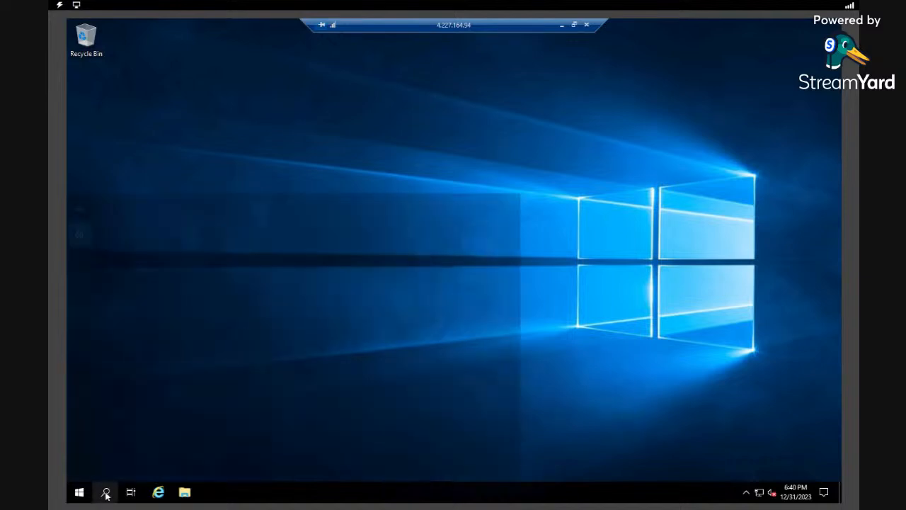
pyautogui.write('f')
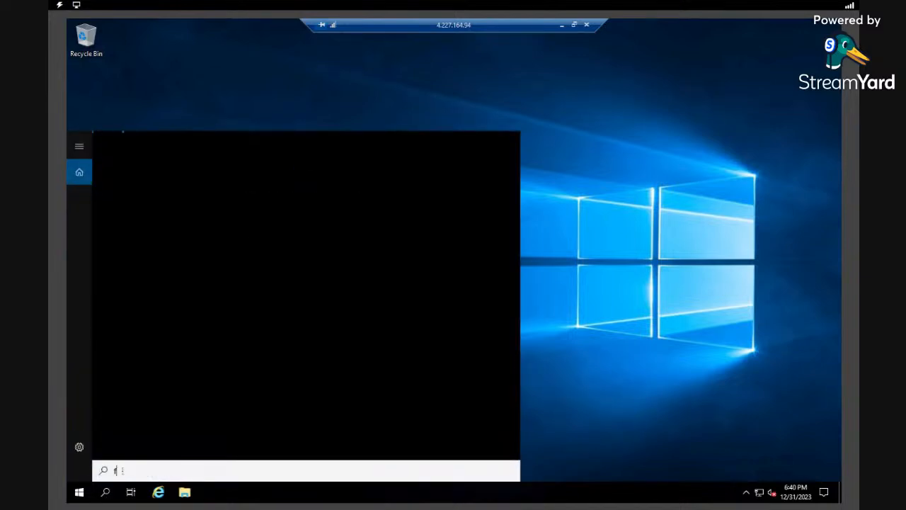
pyautogui.write('irewall')
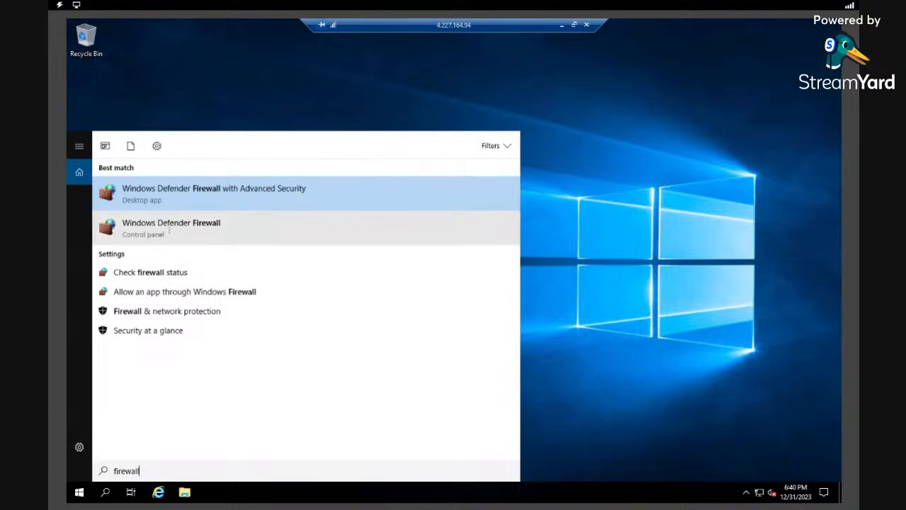
pyautogui.click(170, 228)
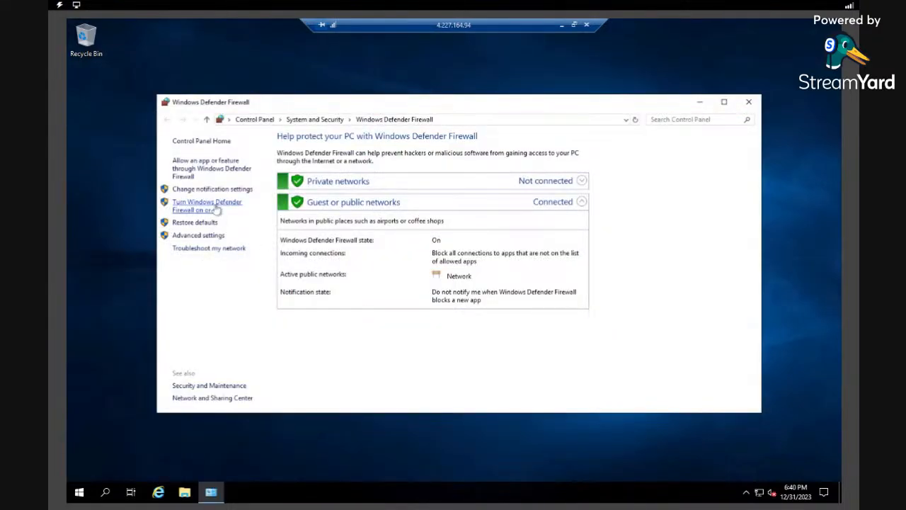
pyautogui.click(216, 210)
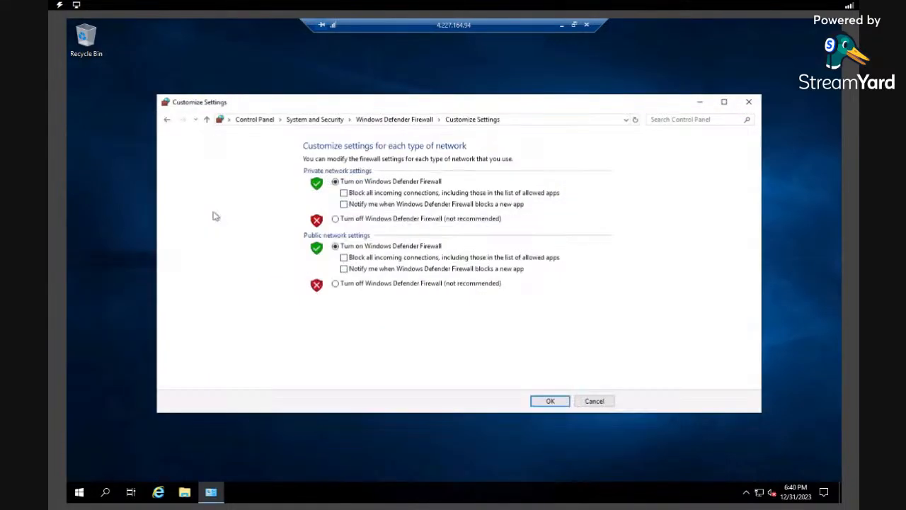
pyautogui.click(335, 283)
pyautogui.click(550, 401)
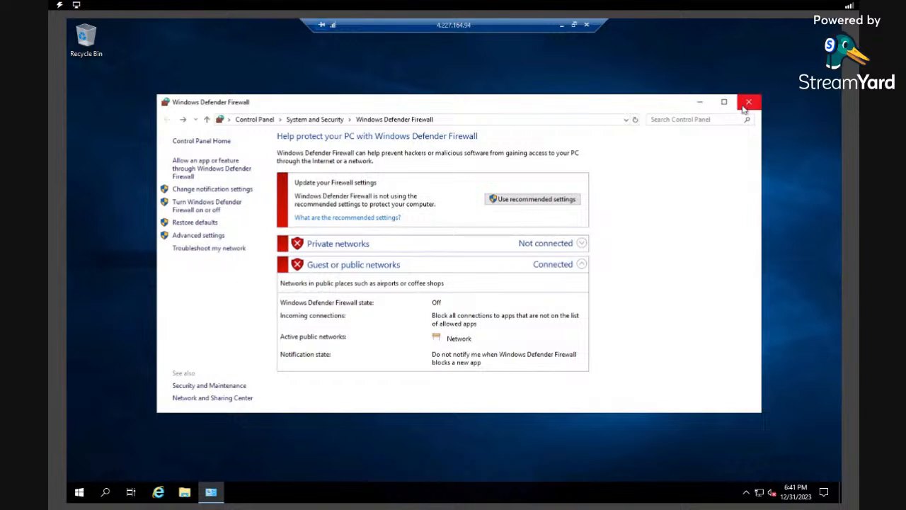
pyautogui.click(699, 102)
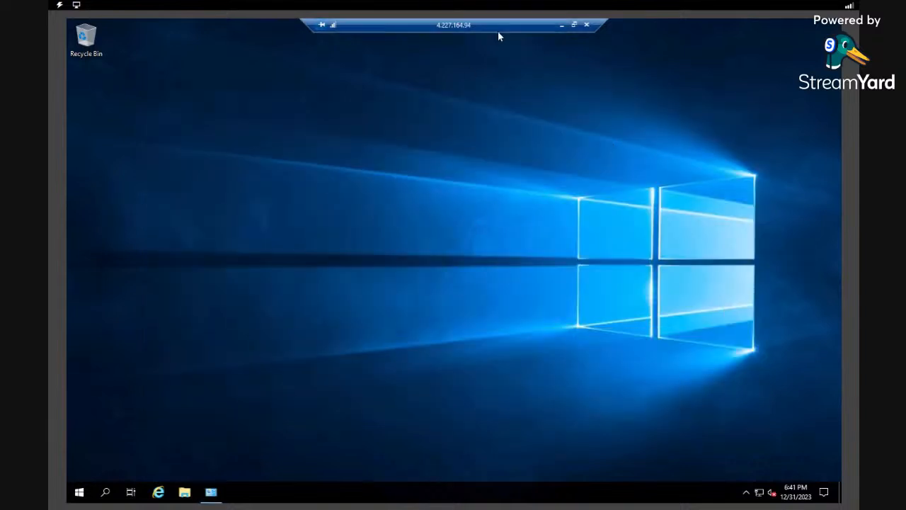
# - Set vm1's session aside, bring the vm2 session (20.42.98.231) forward, and close Server Manager
pyautogui.click(562, 29)
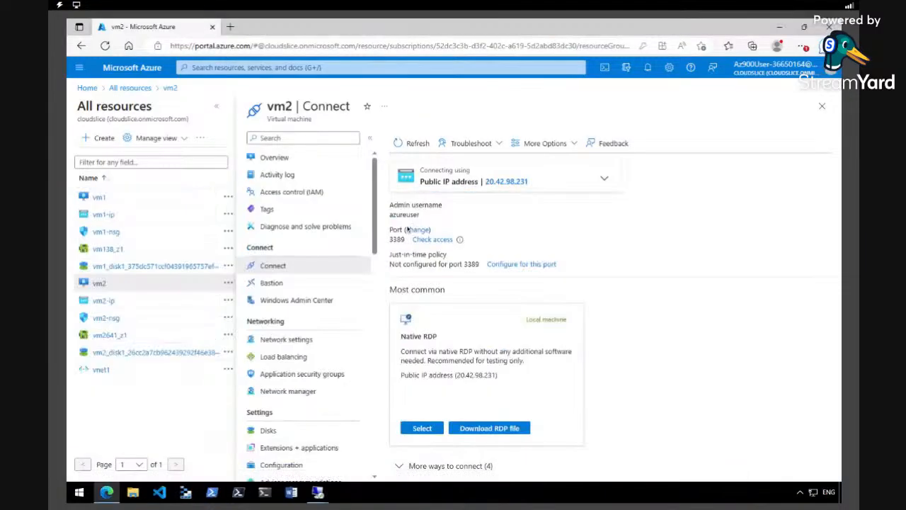
pyautogui.moveTo(325, 488)
pyautogui.click(360, 453)
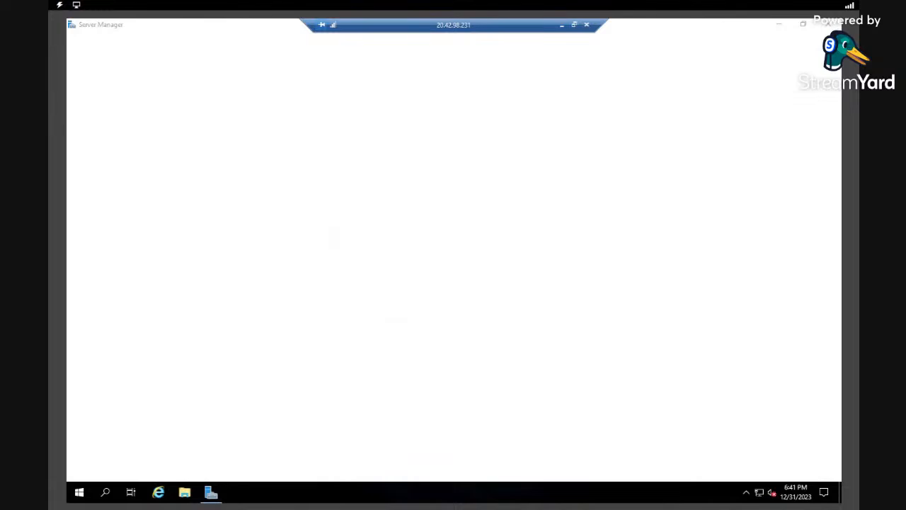
pyautogui.click(828, 26)
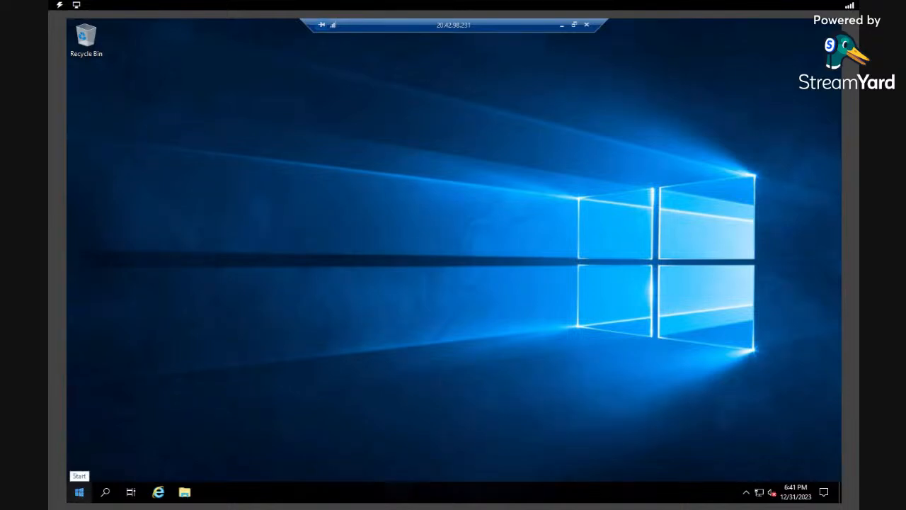
# - On vm2, go to Firewall & network protection via Settings > Network & Internet
pyautogui.rightClick(79, 493)
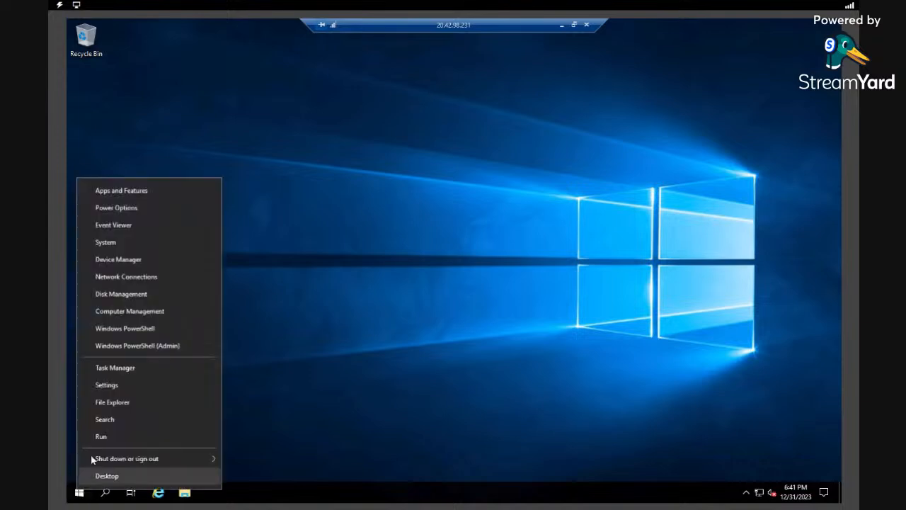
pyautogui.click(108, 384)
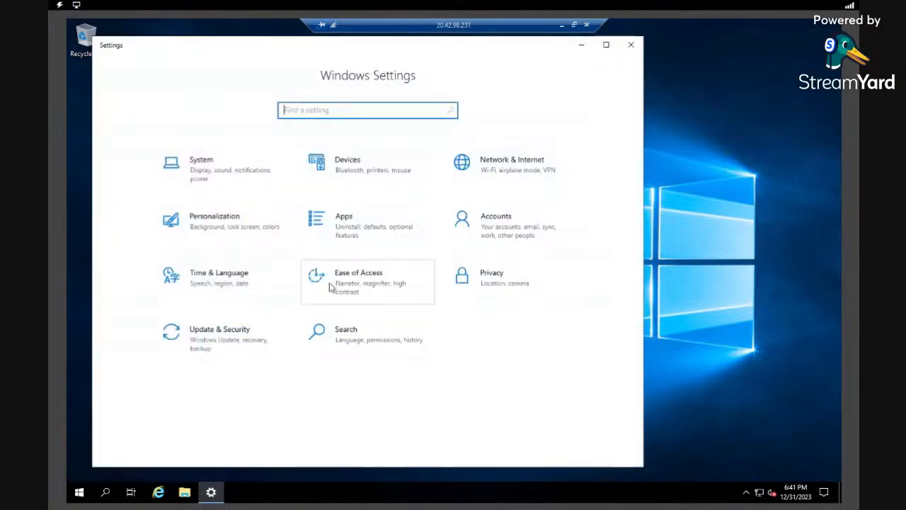
pyautogui.click(490, 179)
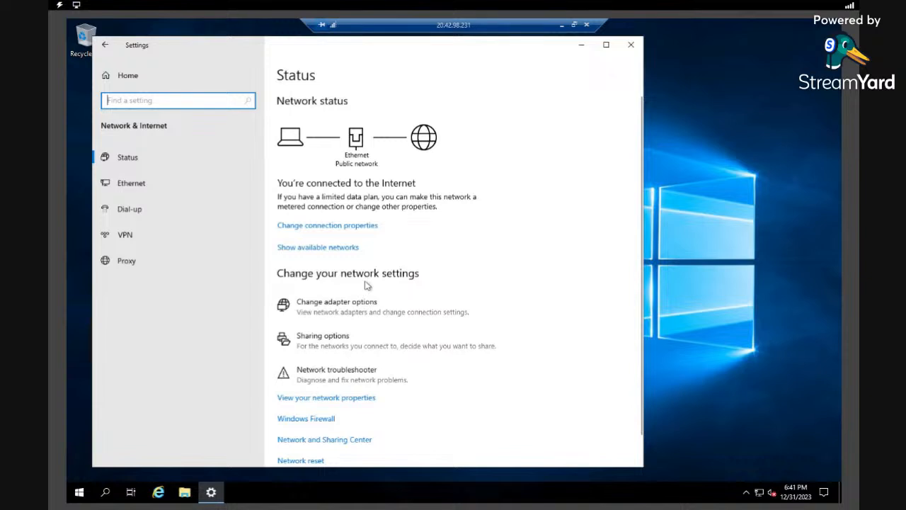
pyautogui.click(320, 419)
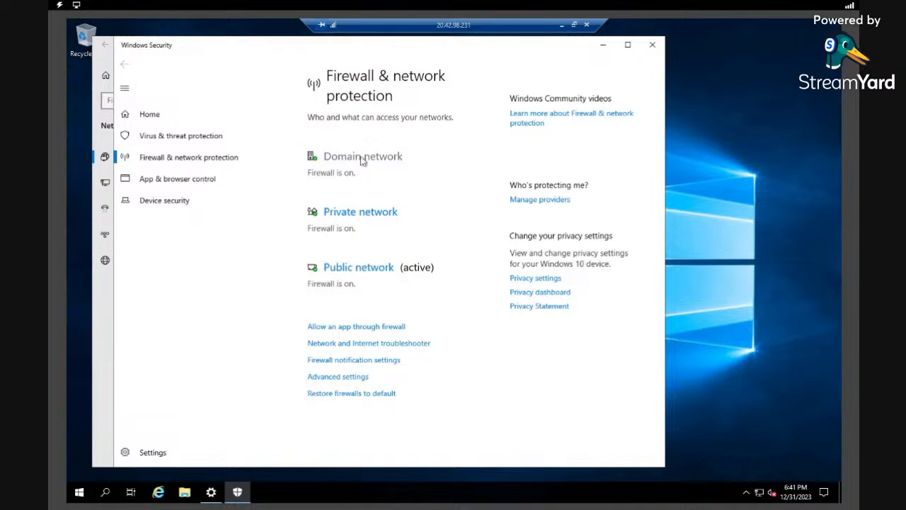
# - Turn off the Windows Defender Firewall for the private network
pyautogui.click(366, 216)
pyautogui.click(319, 276)
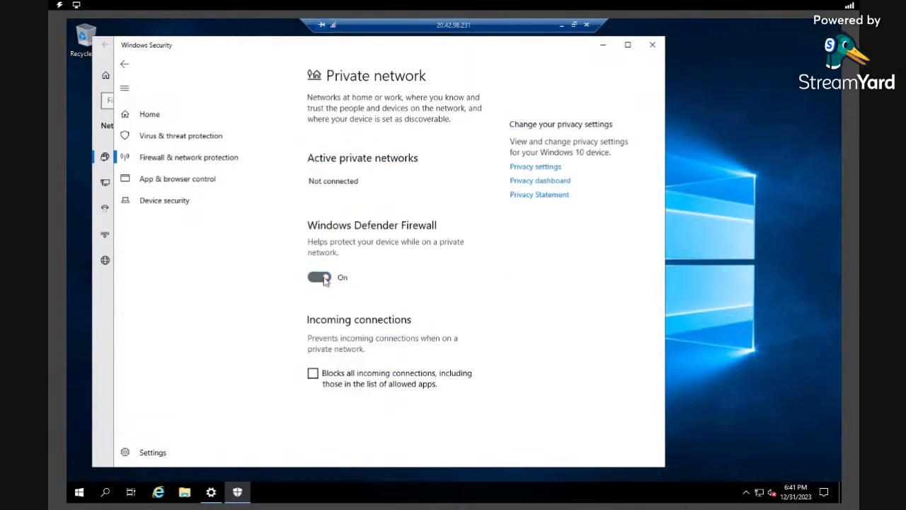
pyautogui.click(124, 64)
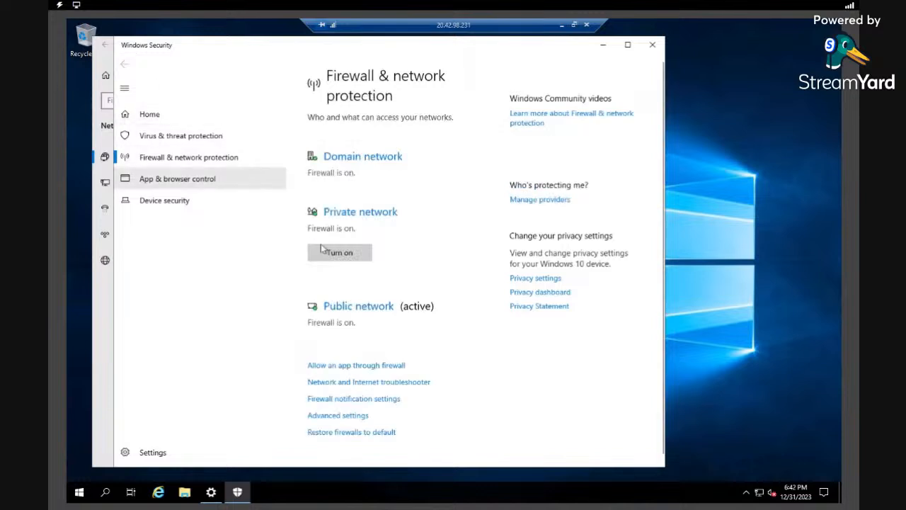
pyautogui.click(355, 217)
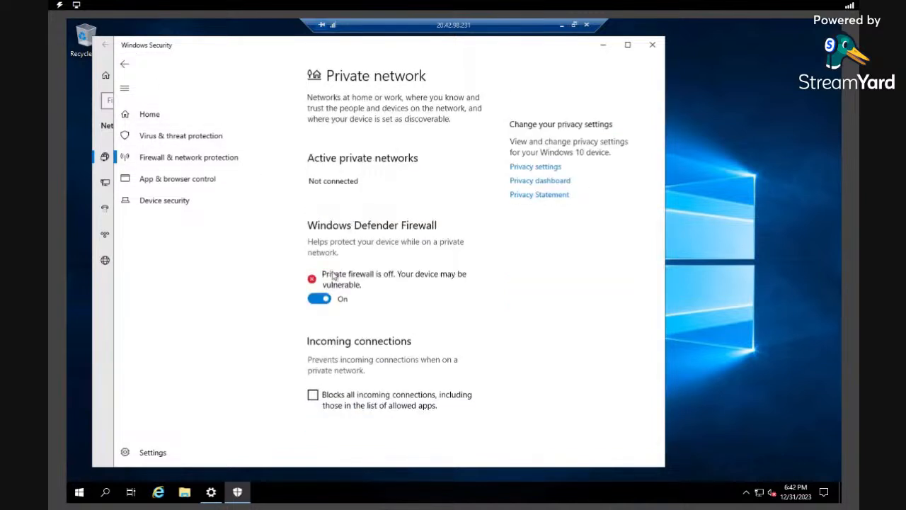
pyautogui.click(324, 298)
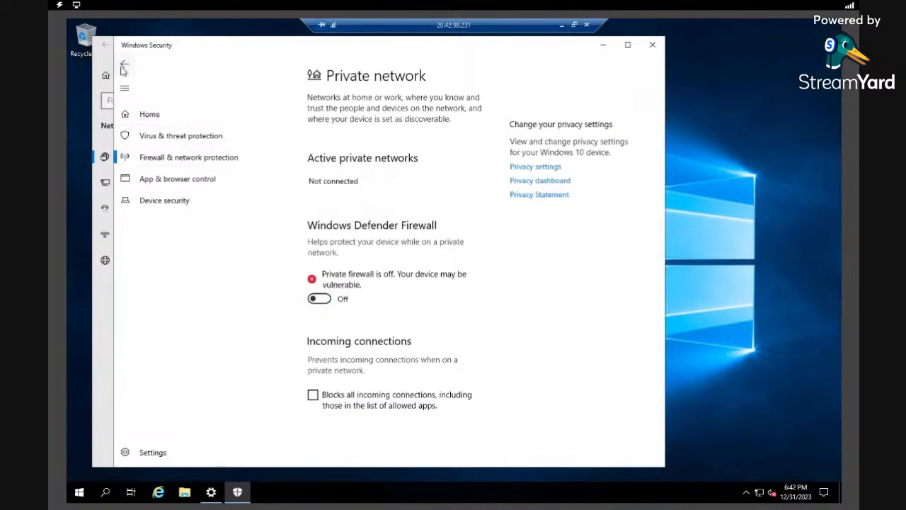
pyautogui.click(124, 64)
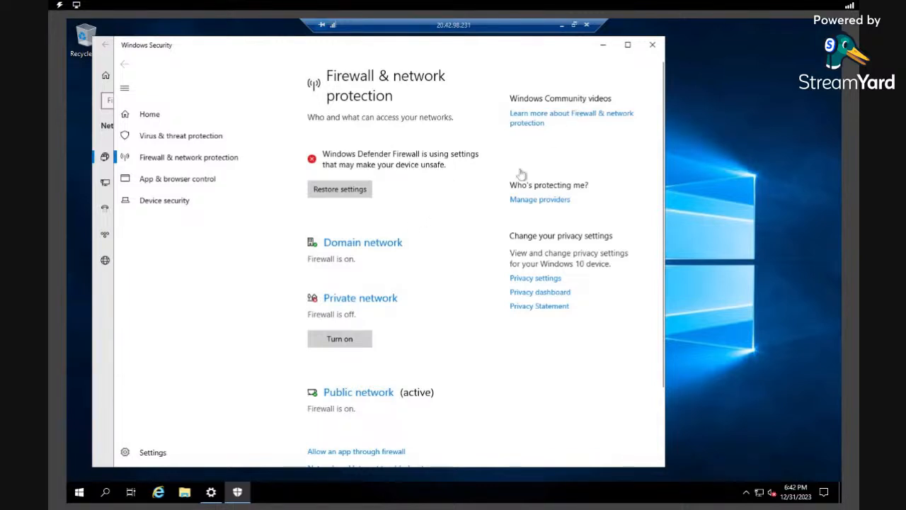
# - Turn off the public network firewall and close Windows Security
pyautogui.click(367, 393)
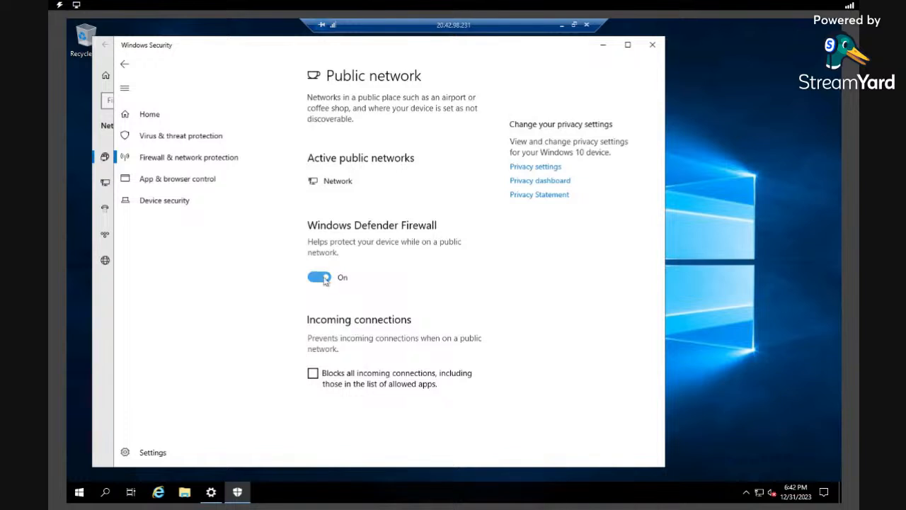
pyautogui.click(315, 278)
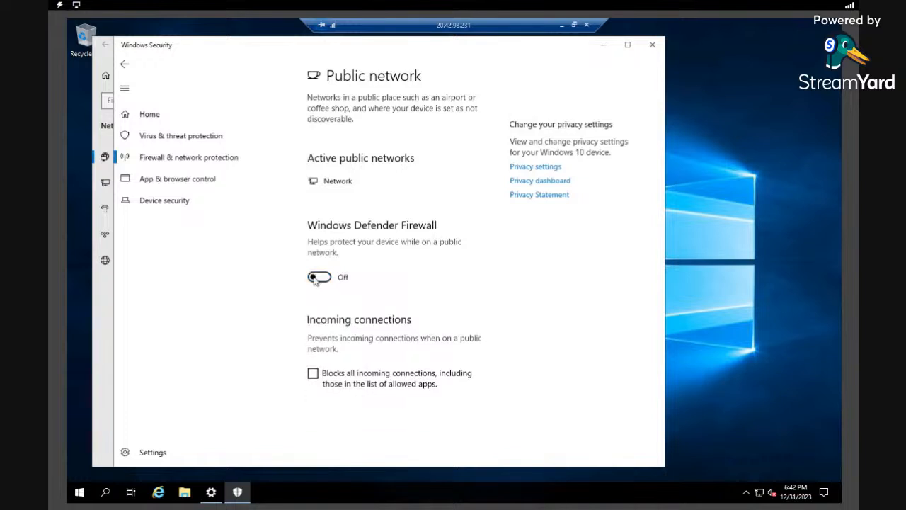
pyautogui.click(124, 64)
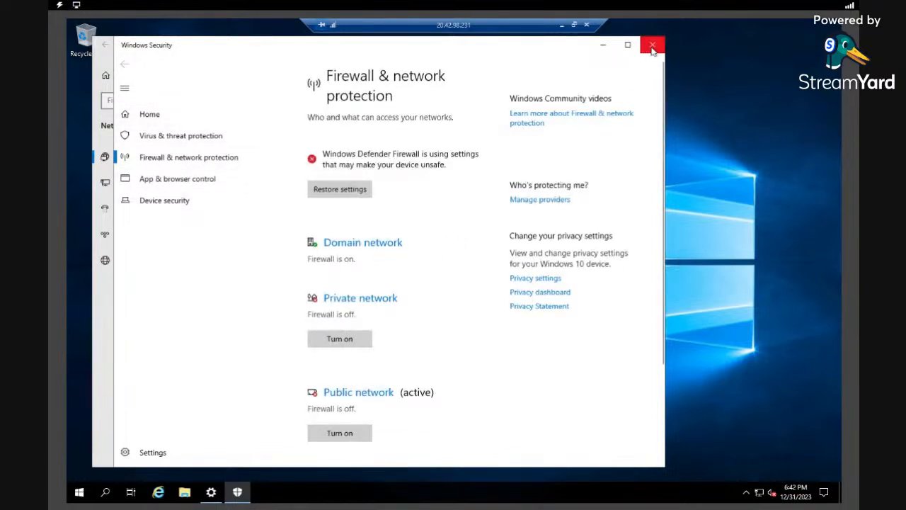
pyautogui.click(652, 45)
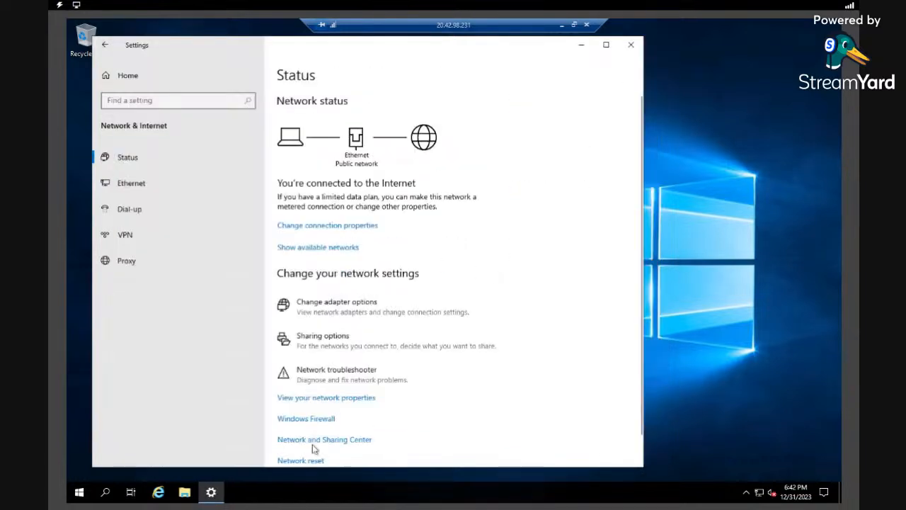
# - Search 'firewall' and confirm in Windows Defender Firewall that both network types are off
pyautogui.click(106, 493)
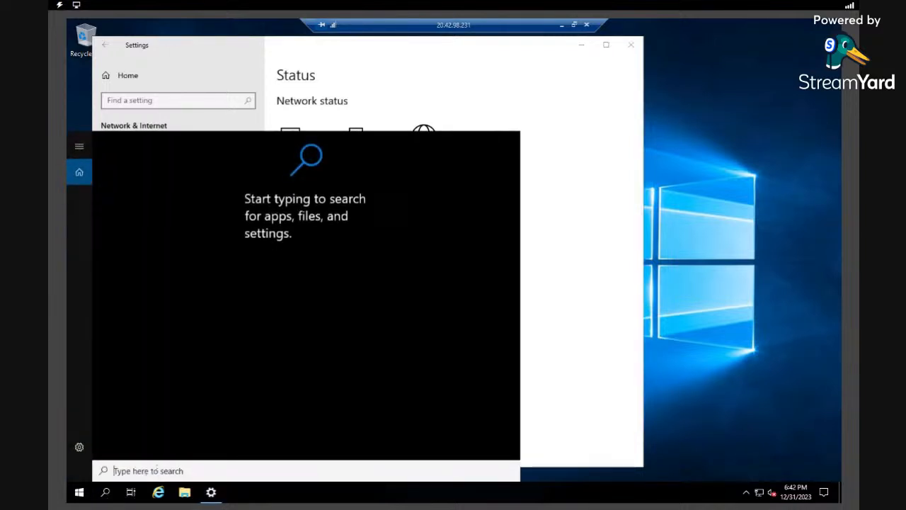
pyautogui.write('f')
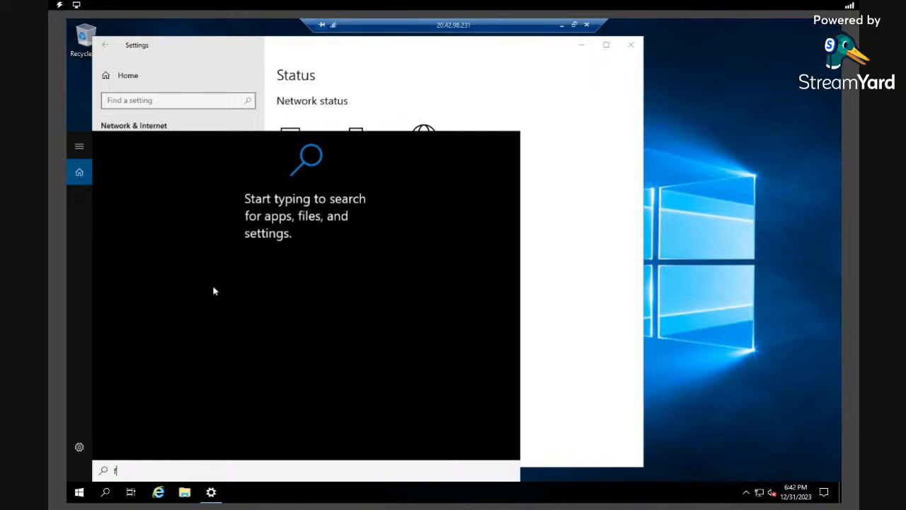
pyautogui.write('irewall')
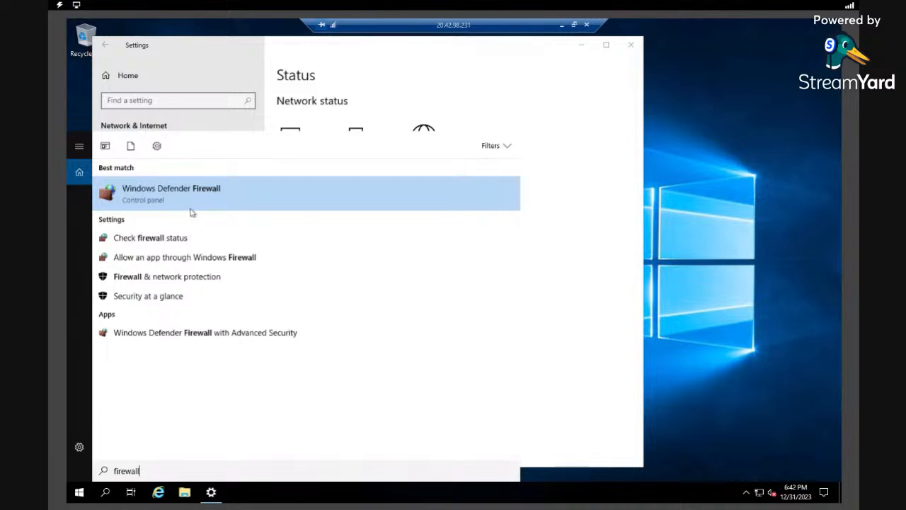
pyautogui.click(191, 204)
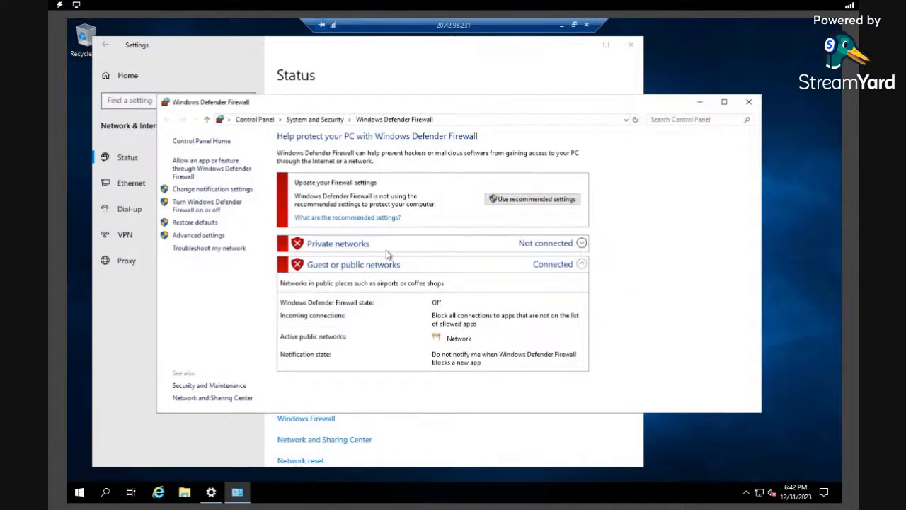
pyautogui.click(220, 207)
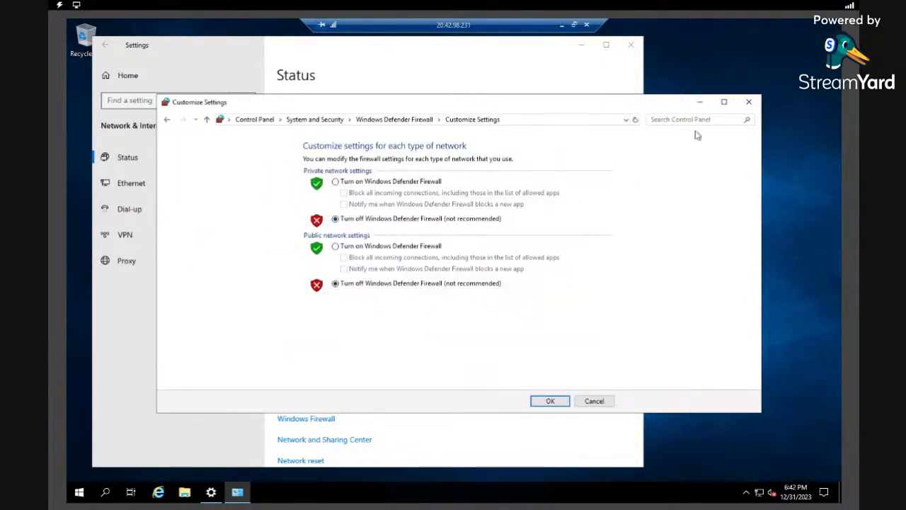
# - Close the firewall and network settings windows and return to the local Azure portal
pyautogui.click(748, 101)
pyautogui.click(631, 44)
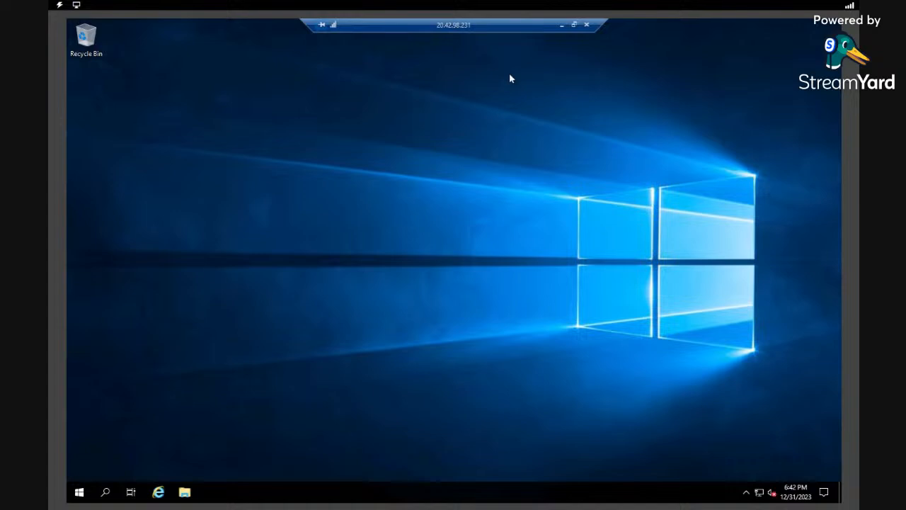
pyautogui.click(561, 29)
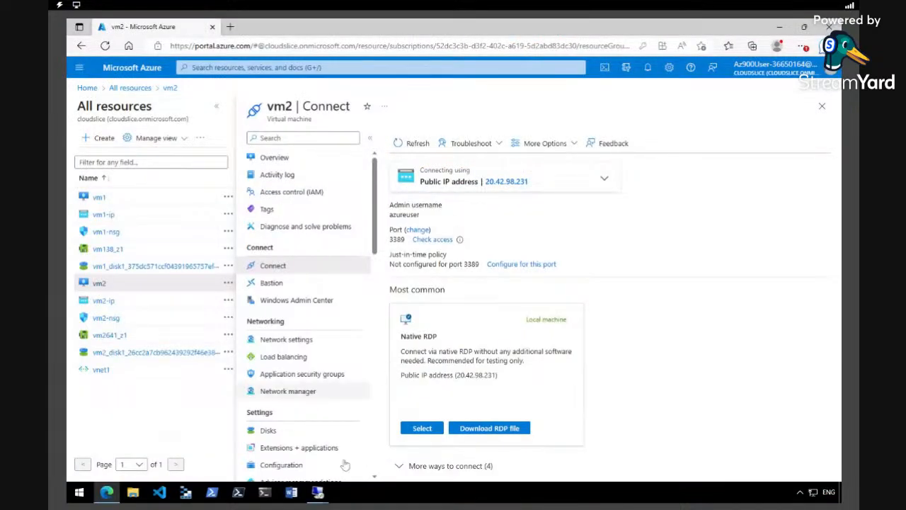
# - In vm1's session, open an administrator PowerShell and run ipconfig /all, showing 10.0.0.4
pyautogui.moveTo(319, 490)
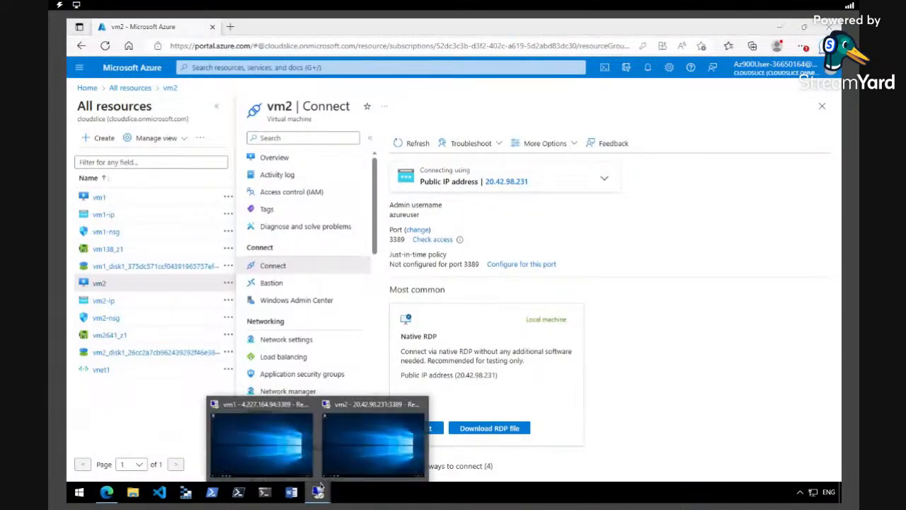
pyautogui.click(264, 454)
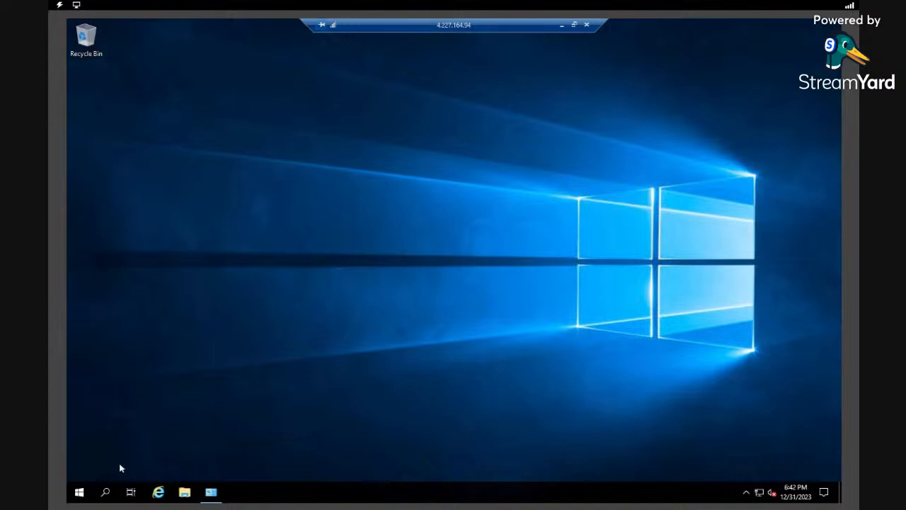
pyautogui.rightClick(80, 494)
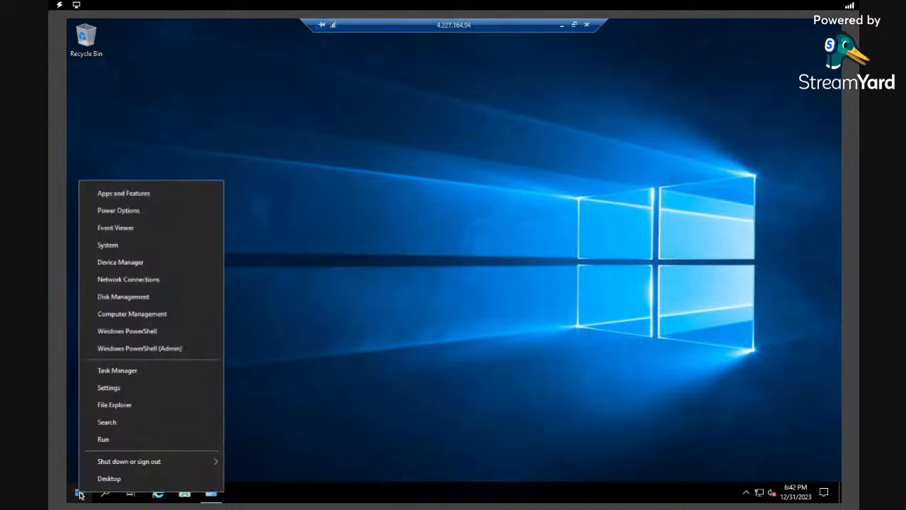
pyautogui.click(138, 350)
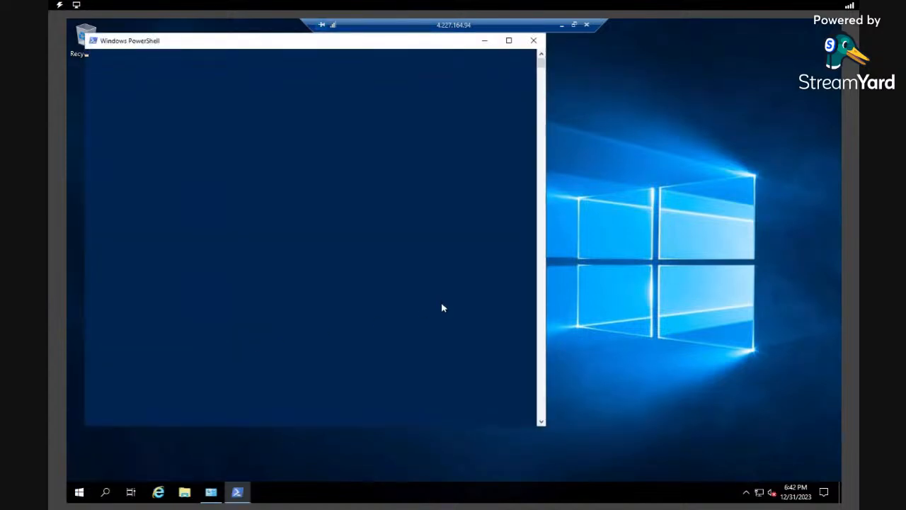
pyautogui.moveTo(433, 44); pyautogui.dragTo(524, 55)
pyautogui.click(531, 99)
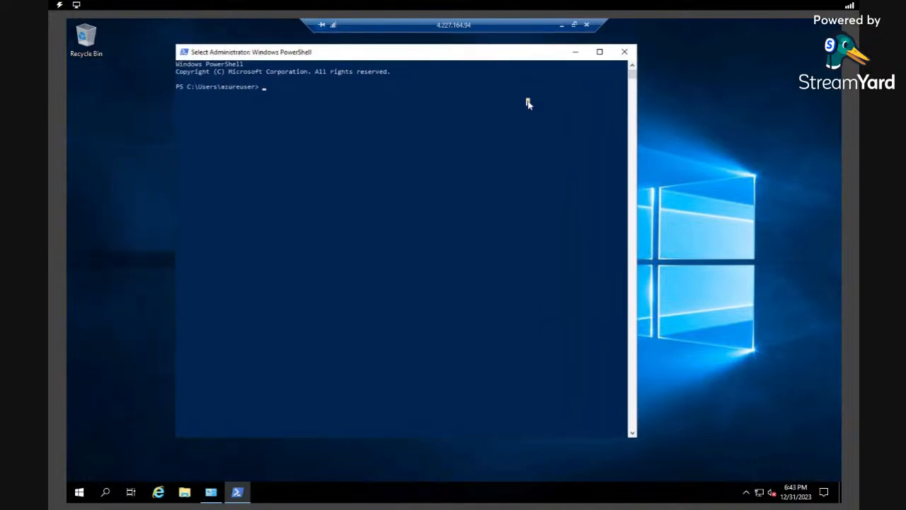
pyautogui.write('ipconfig')
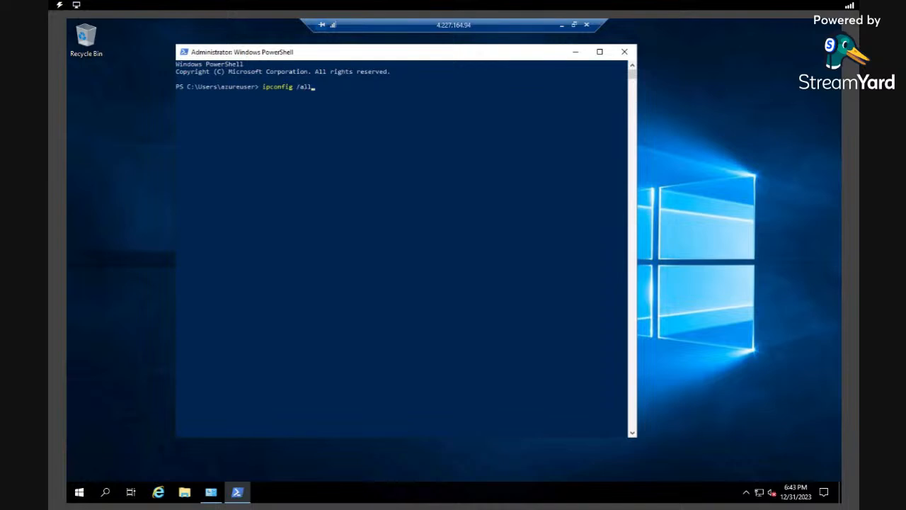
pyautogui.write(' /all')
pyautogui.press('Return')
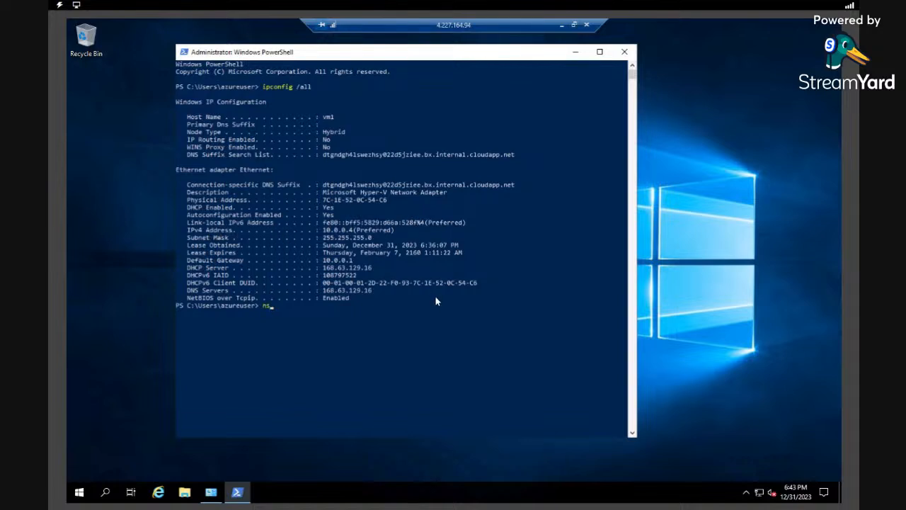
# - Run nslookup vm2, which resolves to 10.0.0.5
pyautogui.write('lookup vm2')
pyautogui.press('Return')
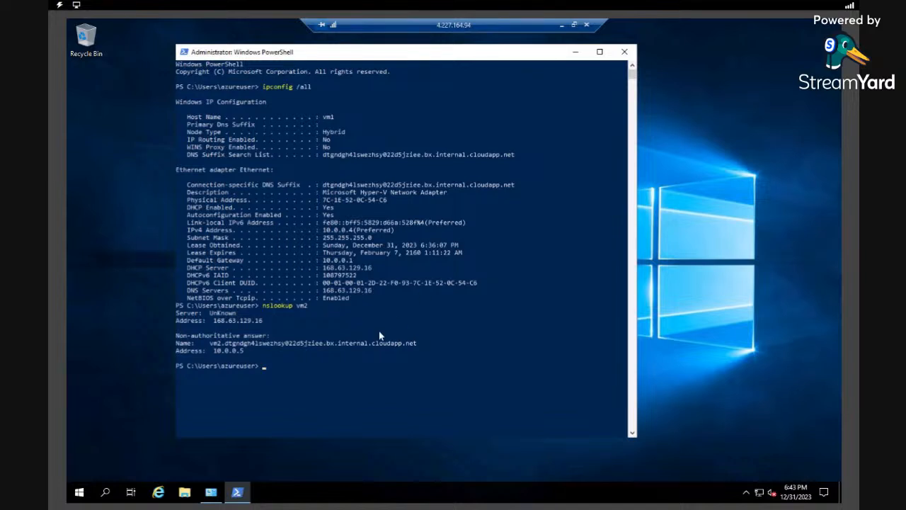
pyautogui.moveTo(245, 349); pyautogui.dragTo(177, 334)
pyautogui.click(245, 350)
pyautogui.click(312, 365)
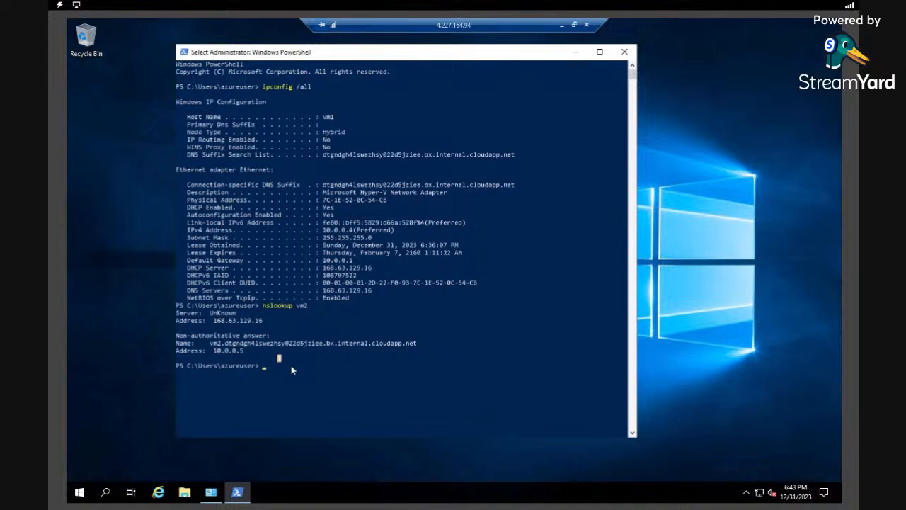
# - Ping vm2 from vm1, getting 4 of 4 replies
pyautogui.click(291, 366)
pyautogui.write('ping vm2')
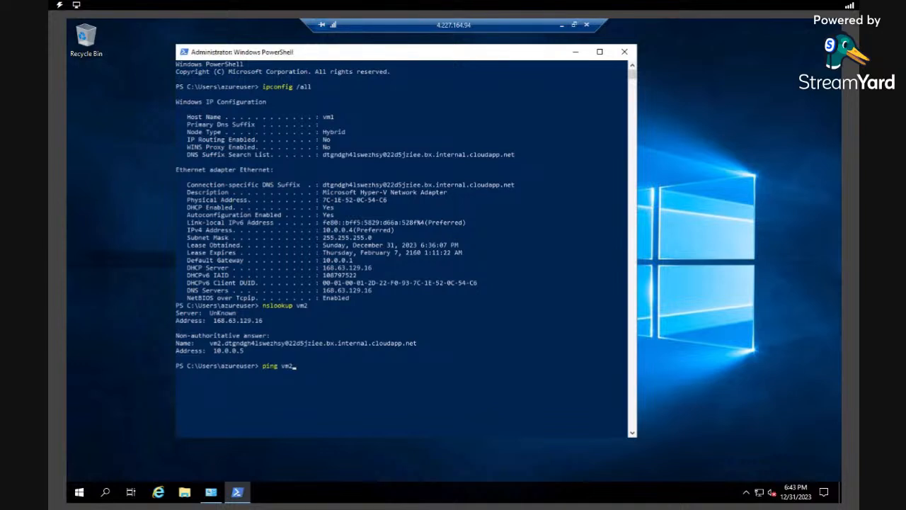
pyautogui.press('Return')
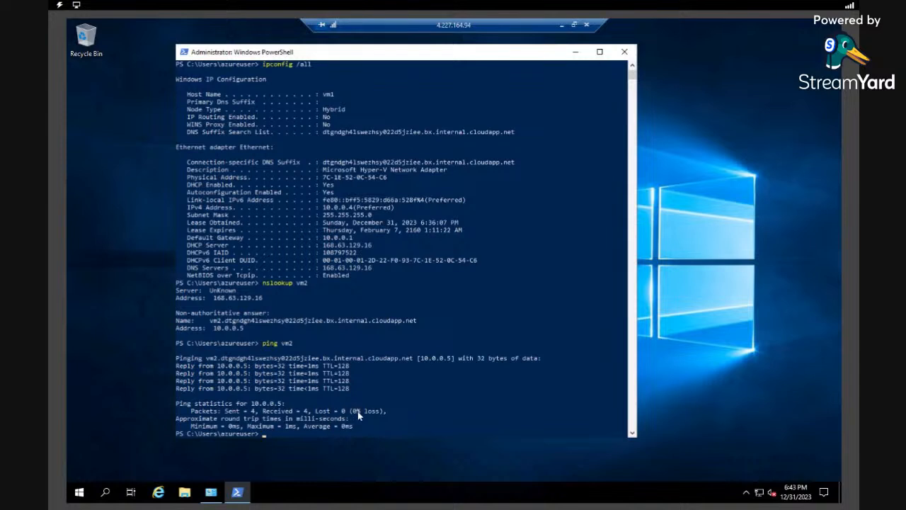
pyautogui.moveTo(480, 56); pyautogui.dragTo(549, 36)
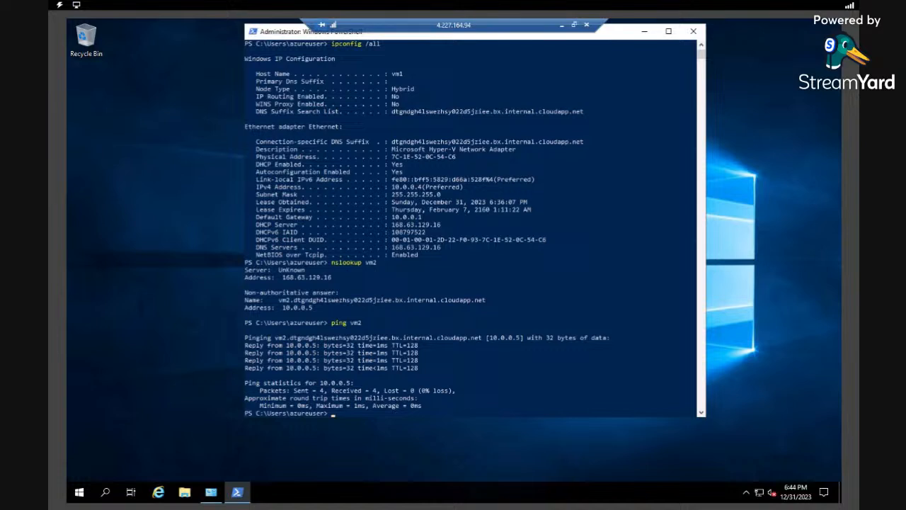
# - Switch to the vm2 session, open an administrator PowerShell, and close the old PowerShell window
pyautogui.click(562, 25)
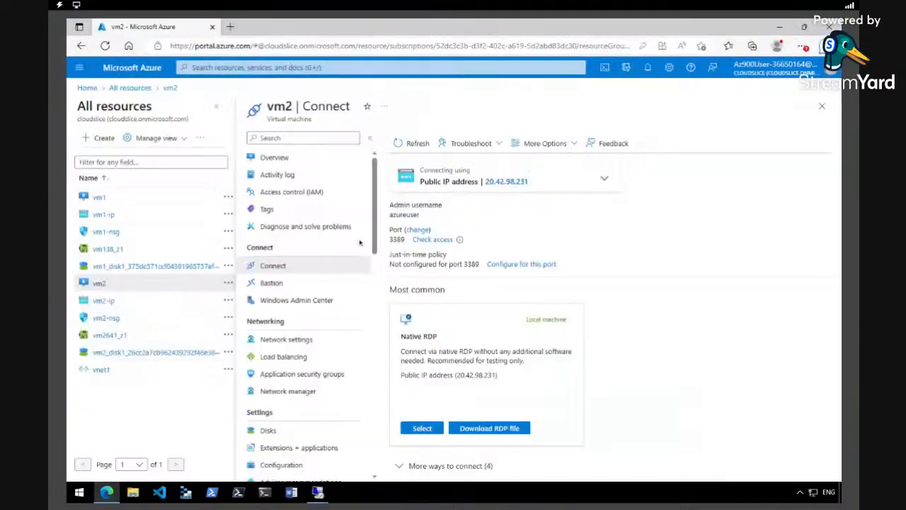
pyautogui.click(316, 492)
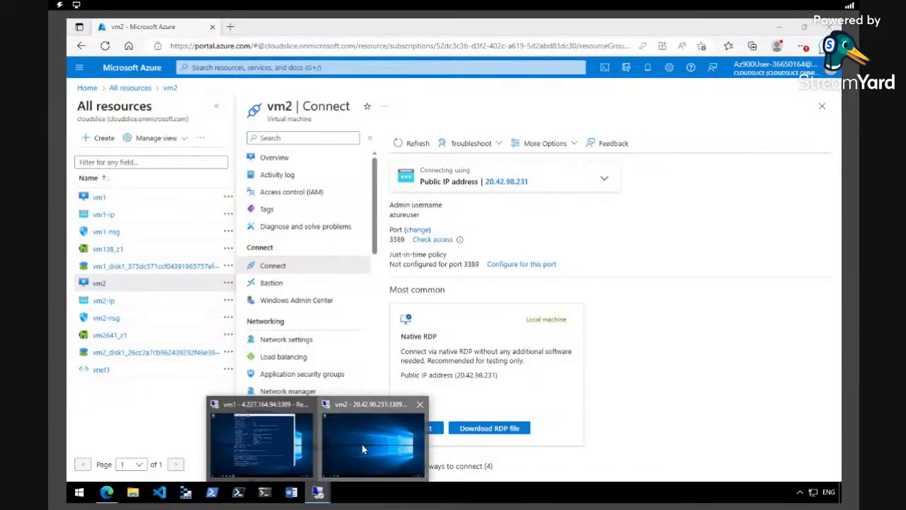
pyautogui.click(362, 444)
pyautogui.rightClick(78, 495)
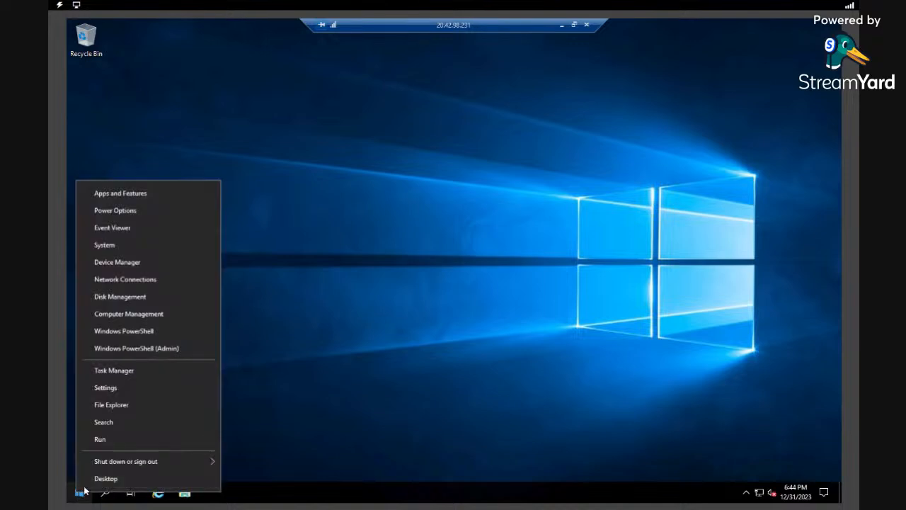
pyautogui.click(144, 348)
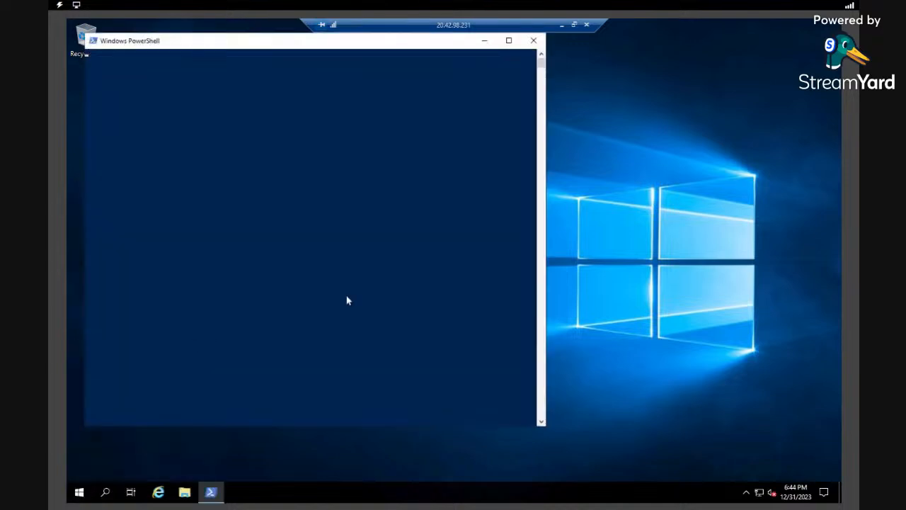
pyautogui.click(337, 221)
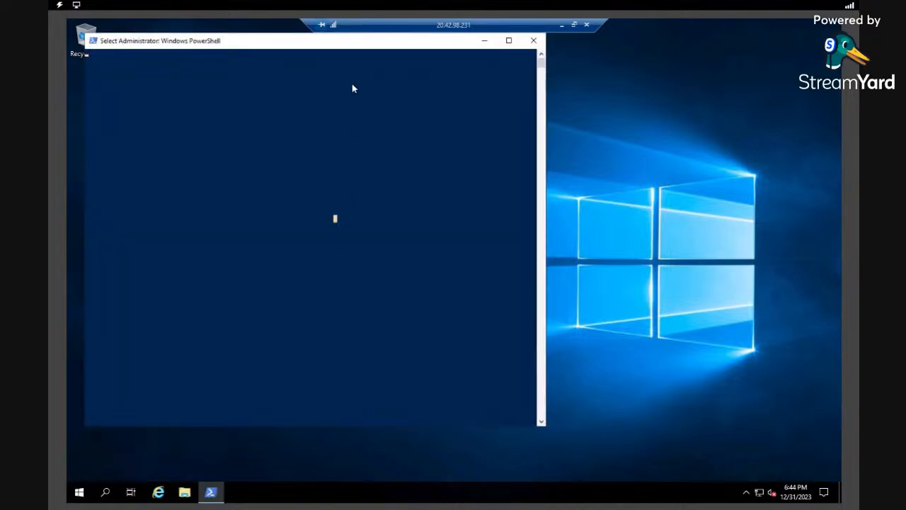
pyautogui.moveTo(371, 47); pyautogui.dragTo(456, 60)
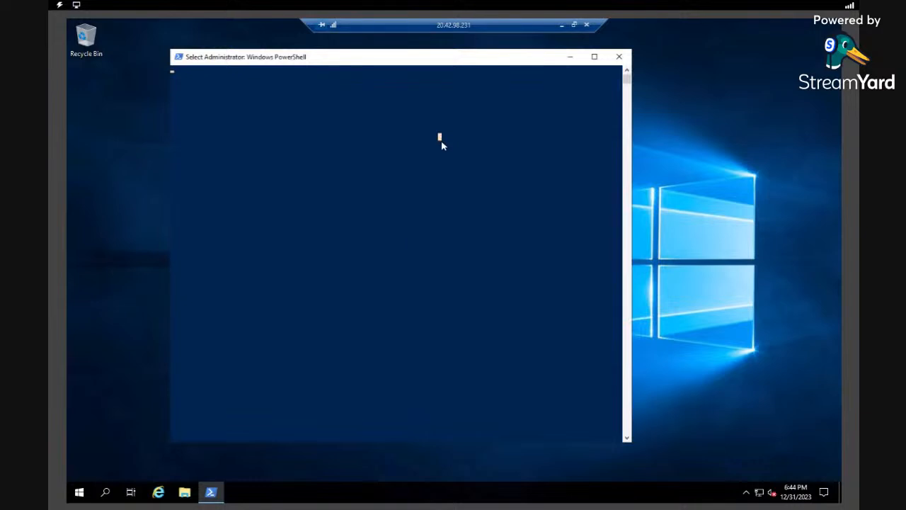
pyautogui.click(619, 57)
# - From a fresh administrator PowerShell on vm2, ping vm1 (10.0.0.4) with 0% loss
pyautogui.rightClick(79, 492)
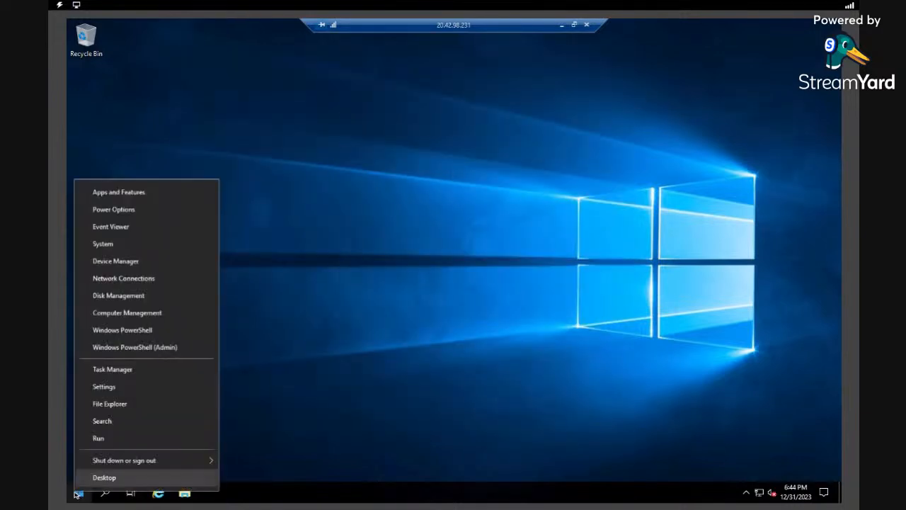
pyautogui.click(128, 347)
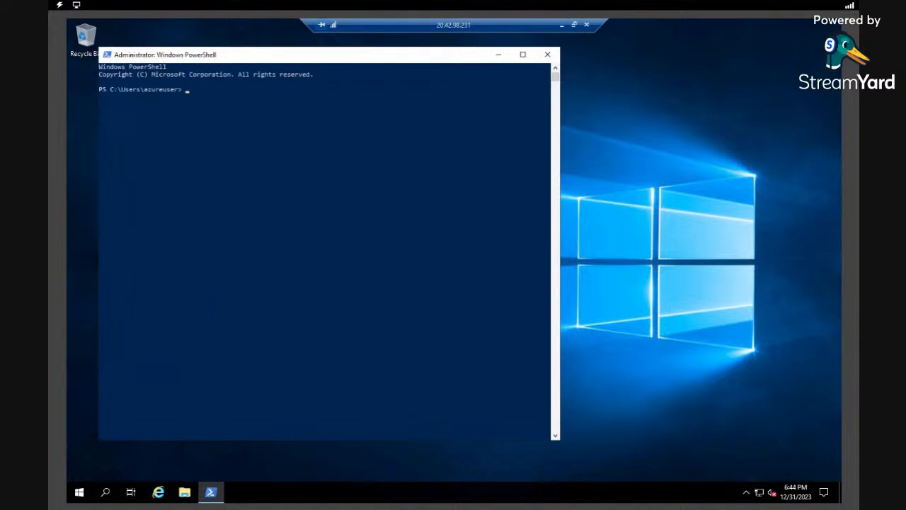
pyautogui.write('ping ')
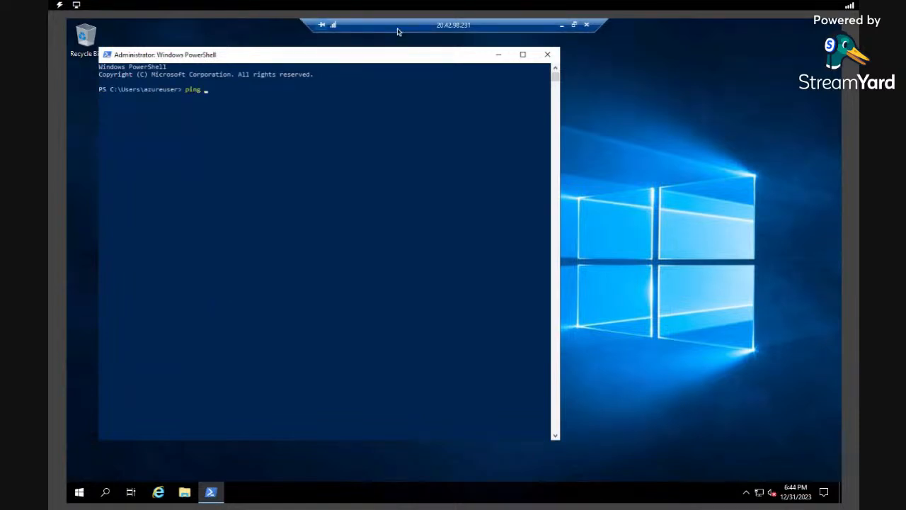
pyautogui.write('vm1')
pyautogui.press('Return')
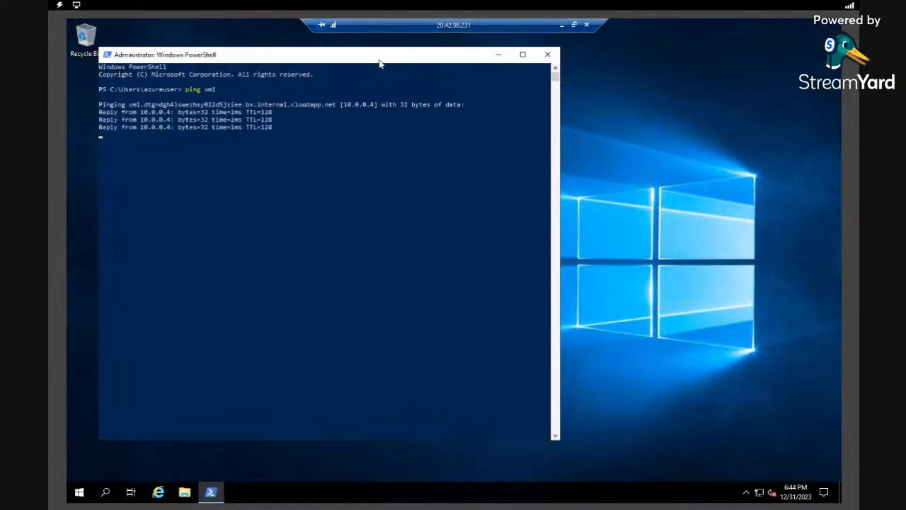
pyautogui.moveTo(380, 64); pyautogui.dragTo(495, 70)
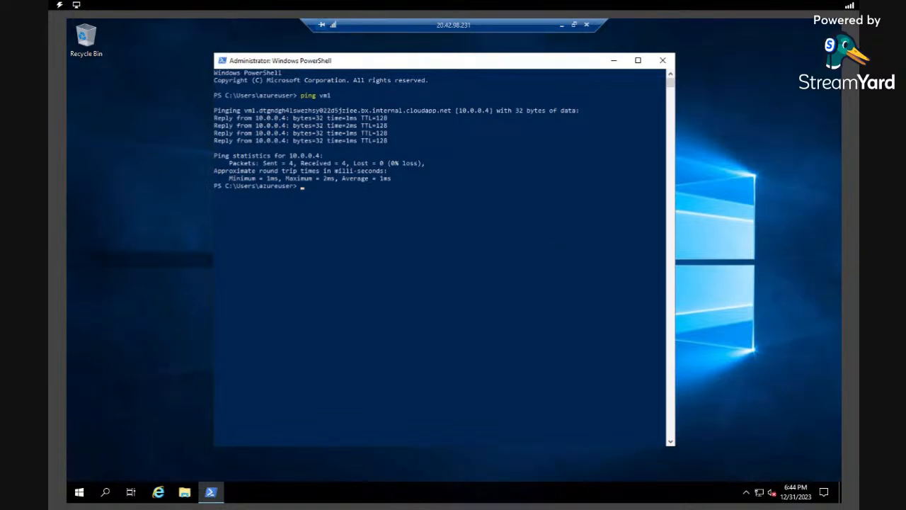
# - Run shutdown -i and add vm1 as the target computer
pyautogui.write('shutdown -')
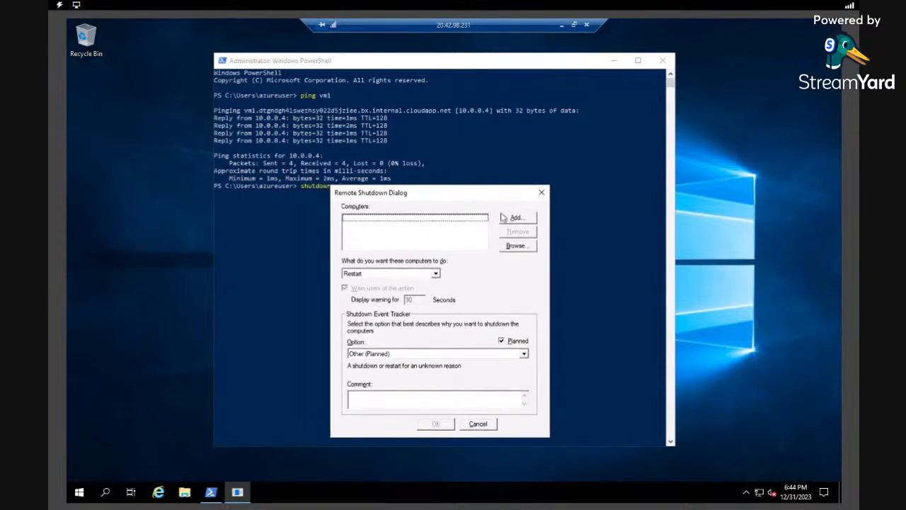
pyautogui.moveTo(458, 196); pyautogui.dragTo(493, 176)
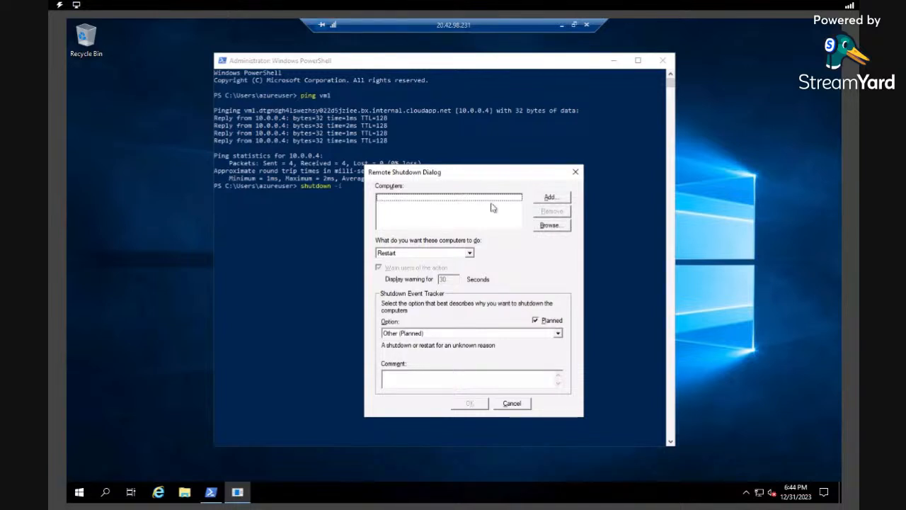
pyautogui.click(553, 201)
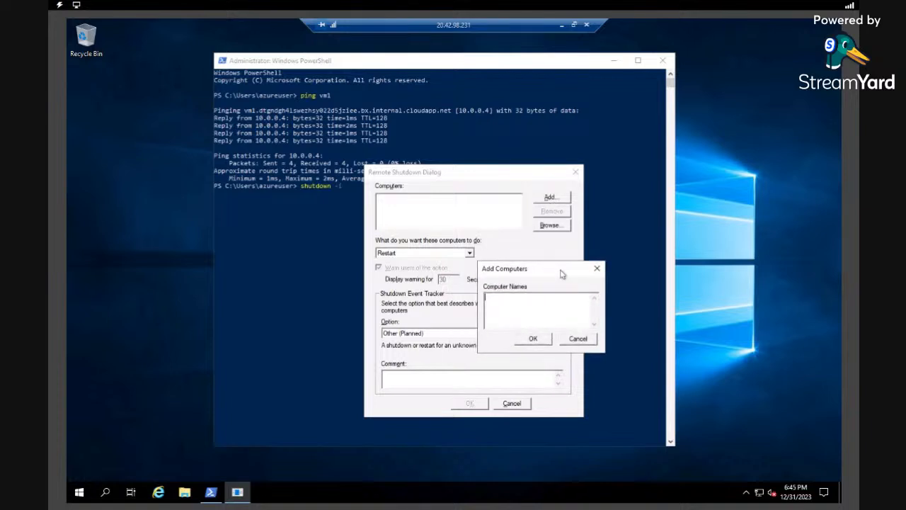
pyautogui.moveTo(561, 273); pyautogui.dragTo(567, 271)
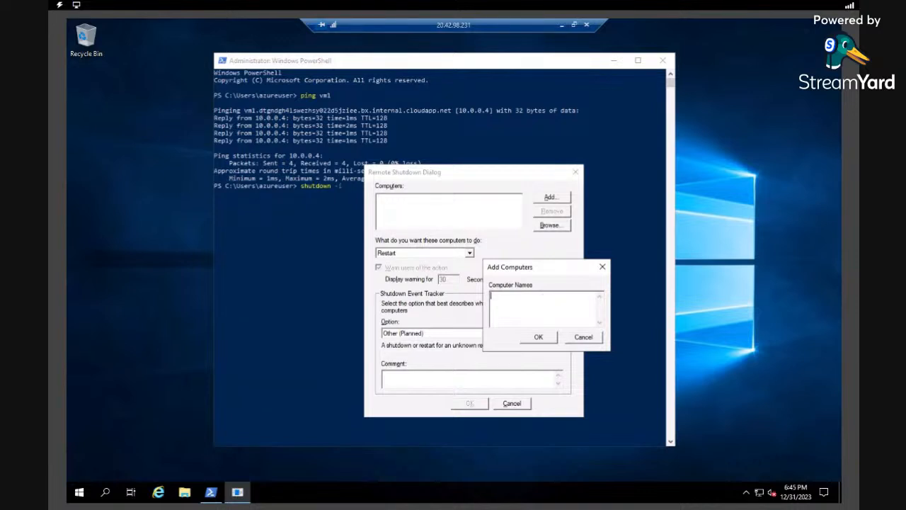
pyautogui.write('vm1')
pyautogui.click(538, 337)
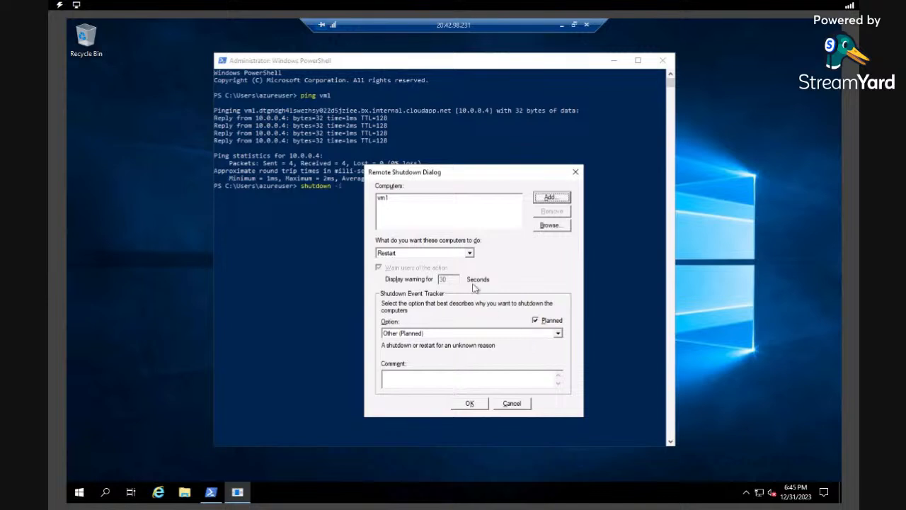
# - Shut down vm1 with the comment 'THANKS FOR WATCHING!! I HOPE YOU LEARNED SOMETHING'
pyautogui.click(469, 252)
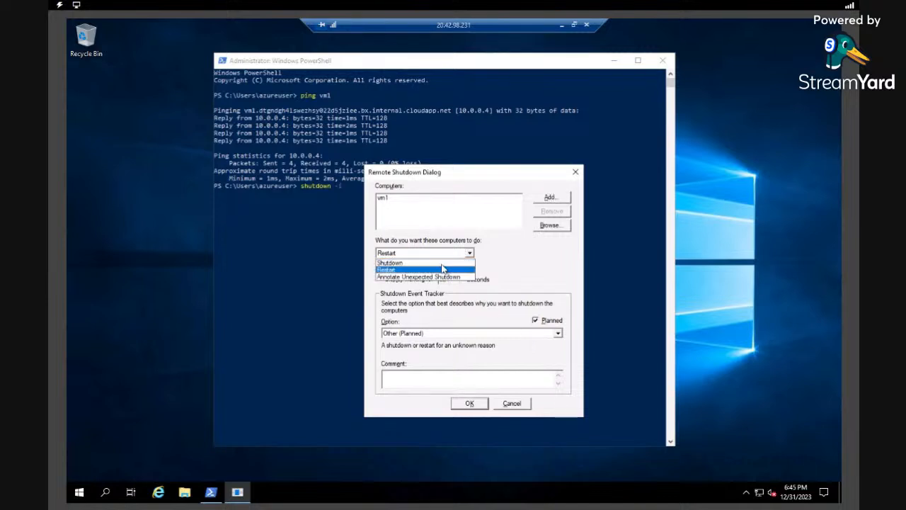
pyautogui.click(442, 263)
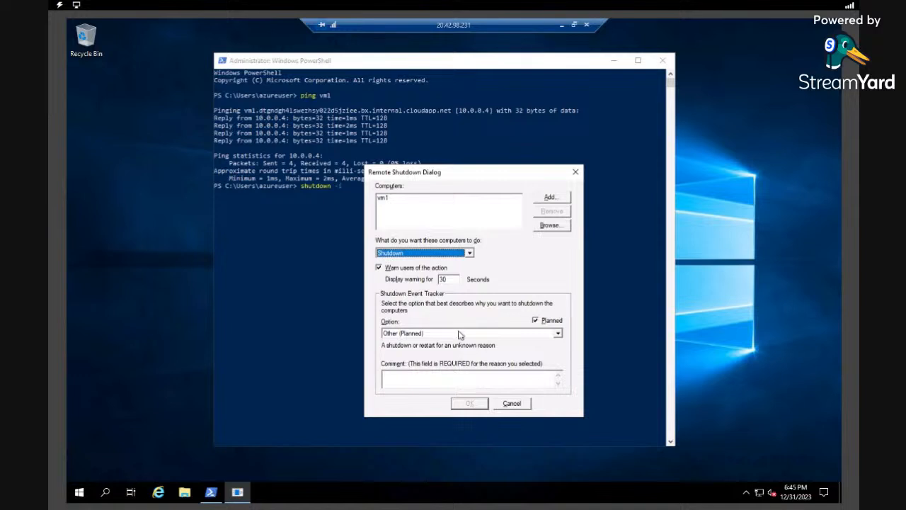
pyautogui.click(440, 375)
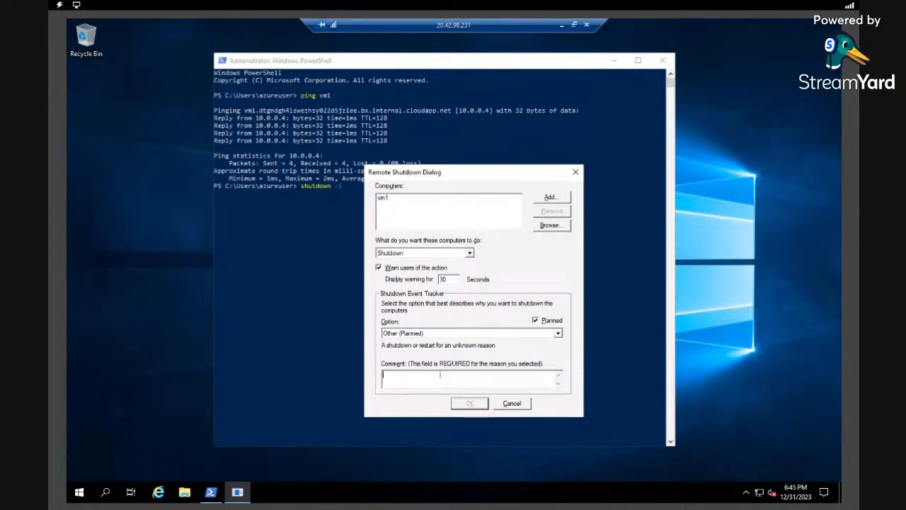
pyautogui.write('THANKS FOR WATCHING')
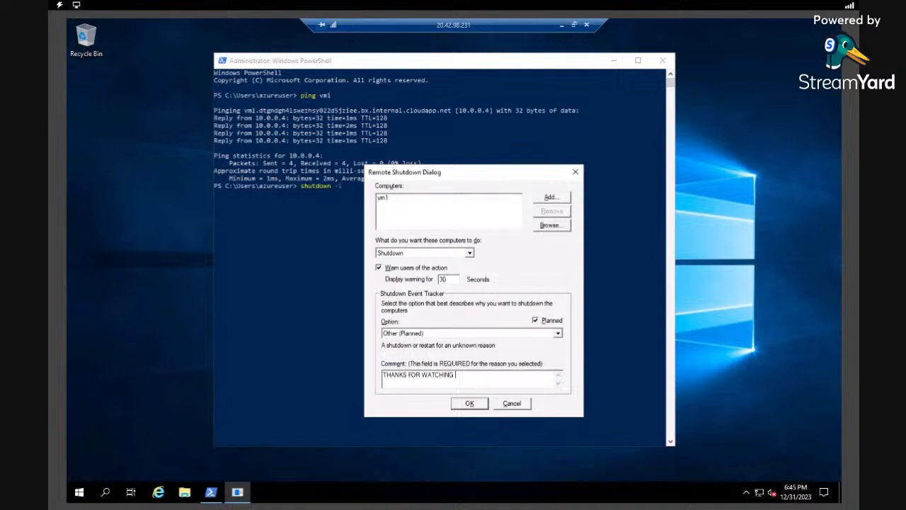
pyautogui.press('BackSpace')
pyautogui.write('!! I HOPE YOU LEARNED SOMETHING!')
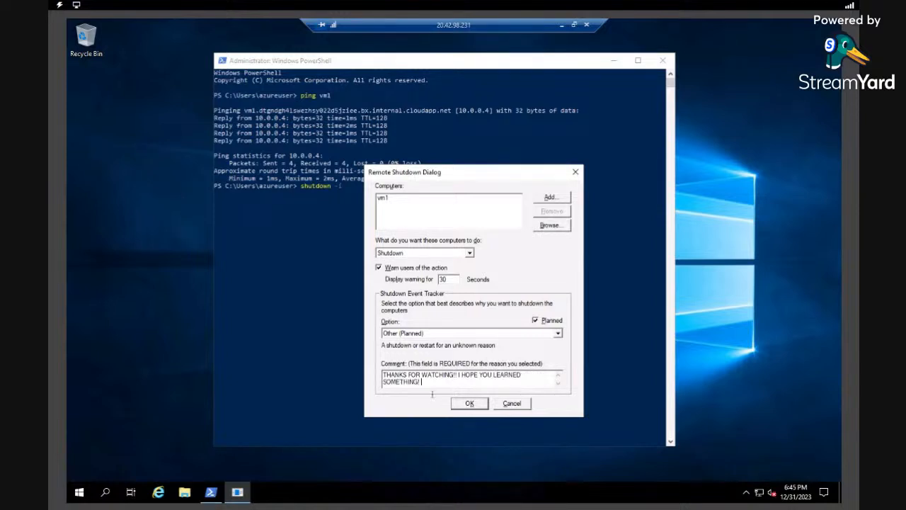
pyautogui.click(469, 405)
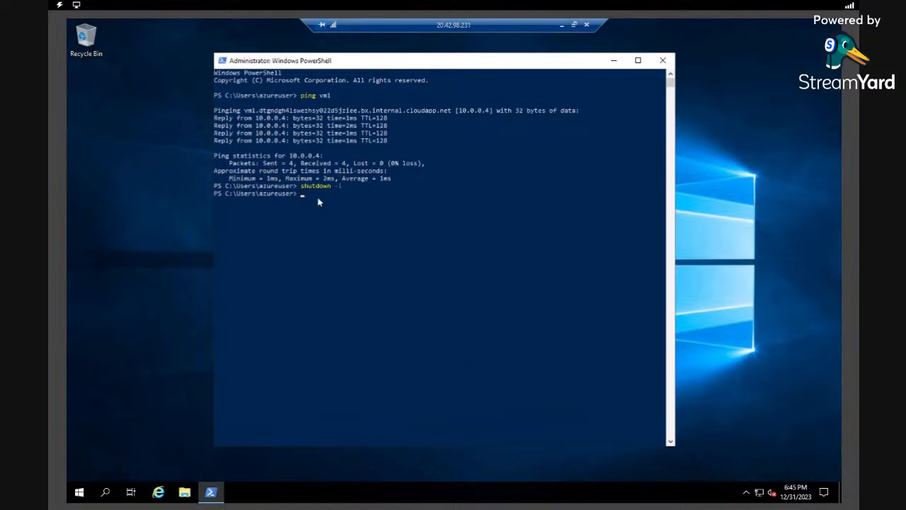
# - Minimize vm2 and bring up vm1's session to see the sign-out notice with the comment
pyautogui.click(562, 25)
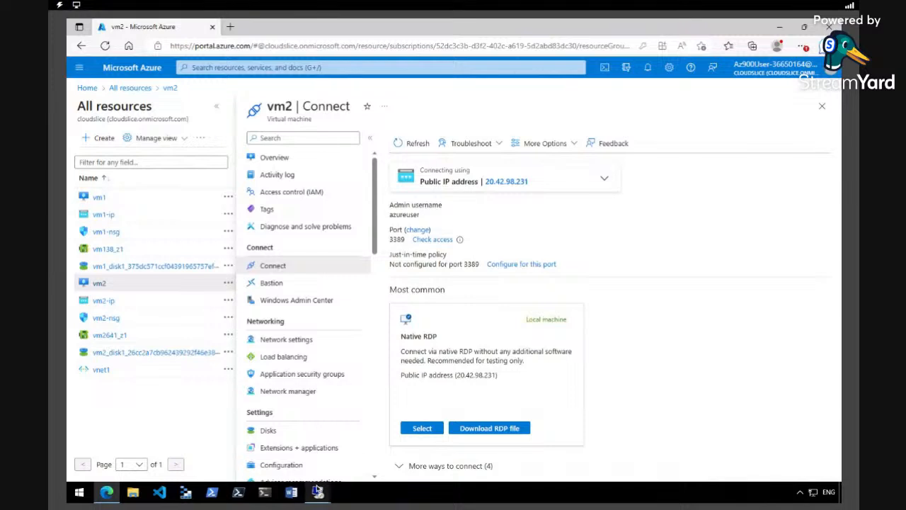
pyautogui.moveTo(317, 491)
pyautogui.click(274, 453)
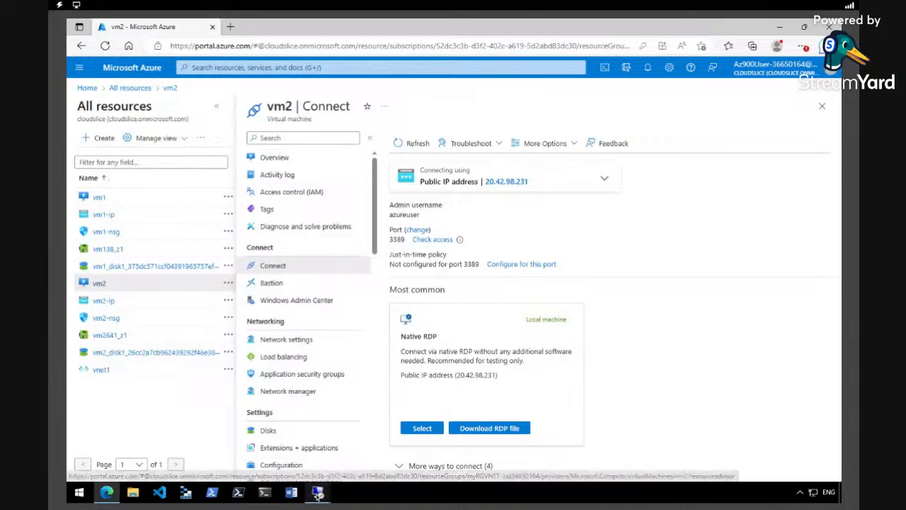
# - Disconnect the vm2 session, then minimize vm1 to return to the Azure portal
pyautogui.moveTo(320, 493)
pyautogui.click(368, 439)
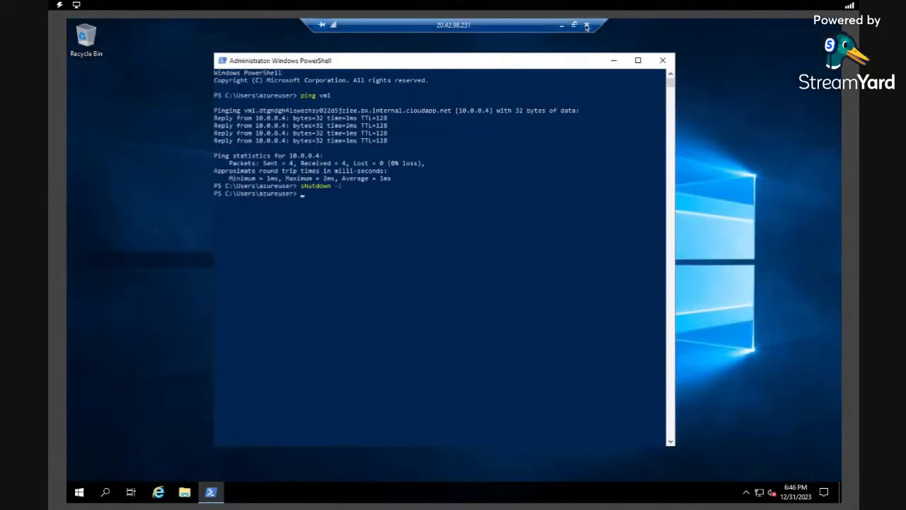
pyautogui.click(586, 25)
pyautogui.click(489, 279)
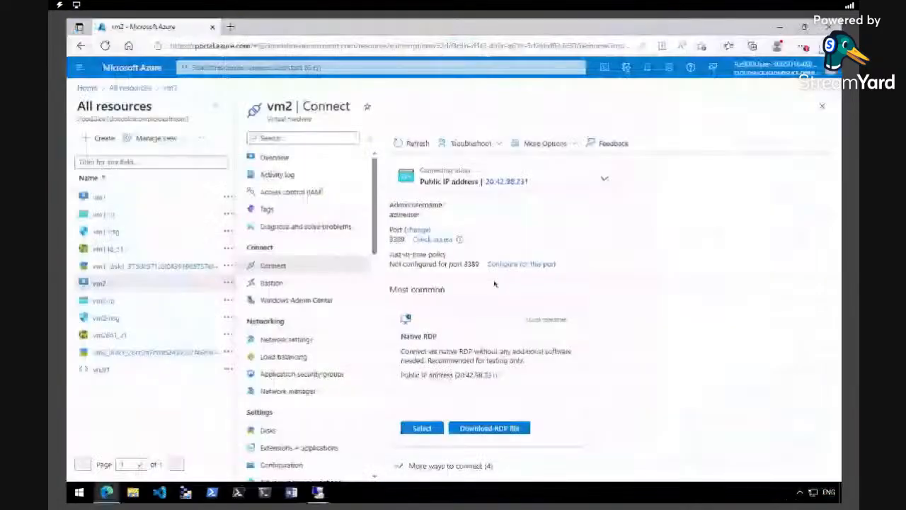
pyautogui.click(322, 494)
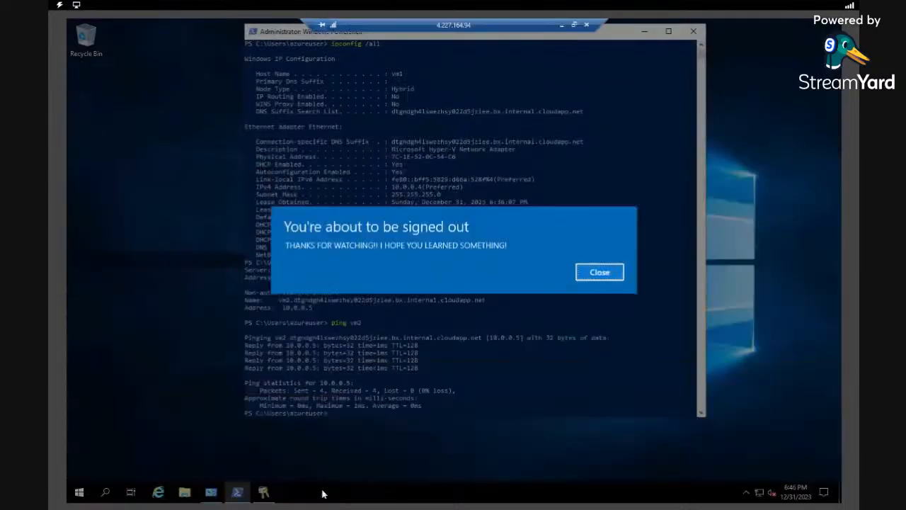
pyautogui.click(560, 29)
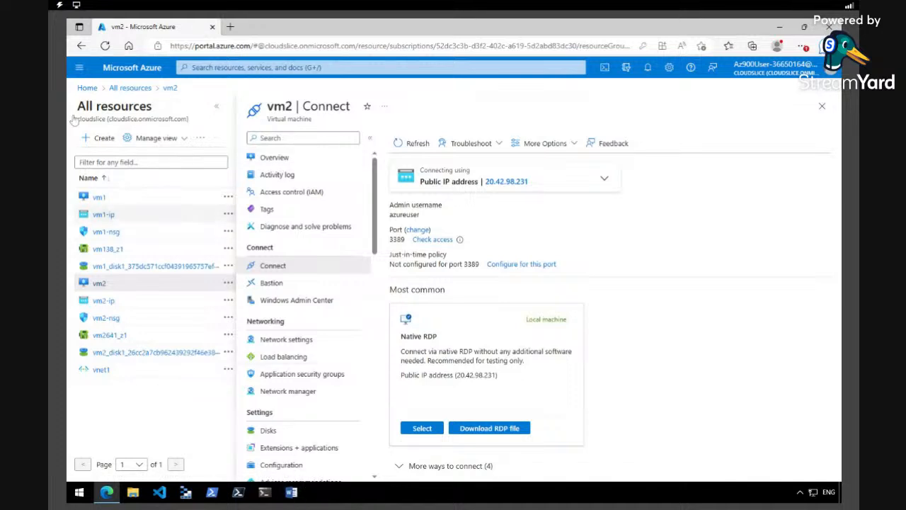
# - Go to All resources from the Azure home page and select all 11 resources
pyautogui.click(78, 67)
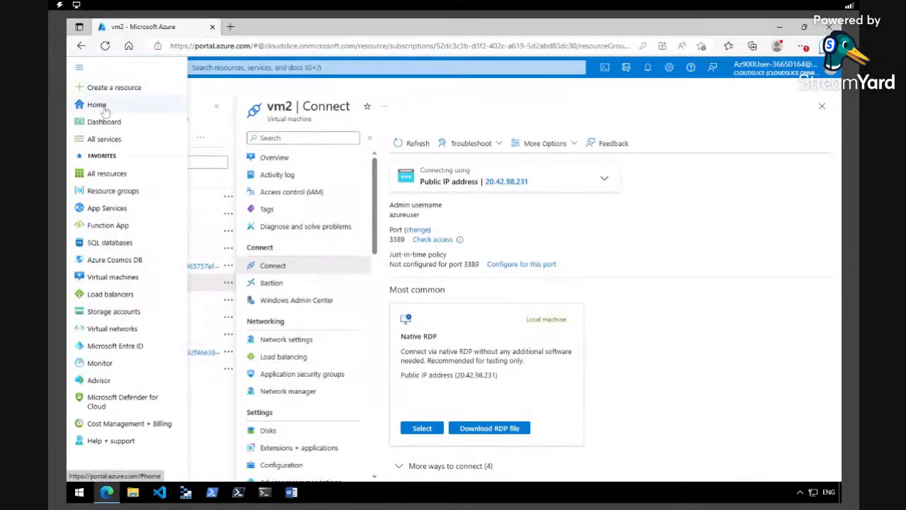
pyautogui.click(104, 110)
pyautogui.click(532, 413)
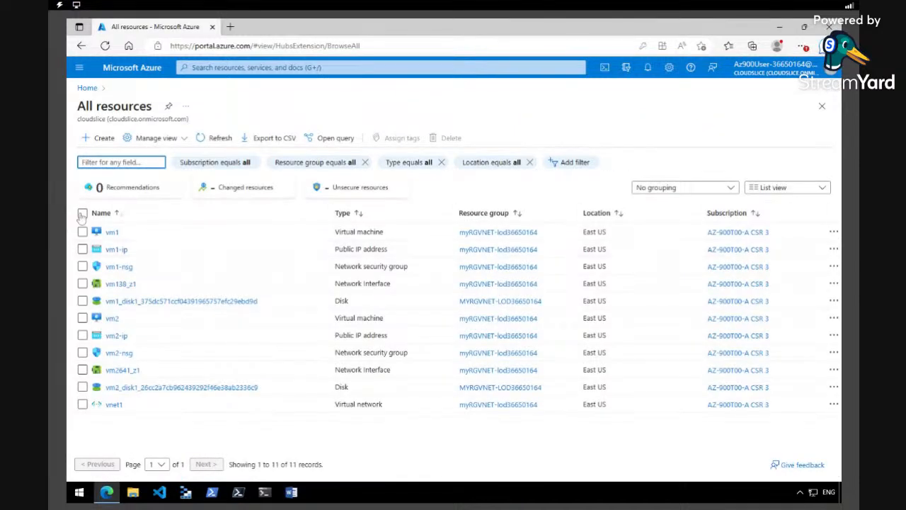
pyautogui.click(82, 212)
# - Delete the selected resources, confirming with DELETE and the final Delete prompt
pyautogui.click(443, 138)
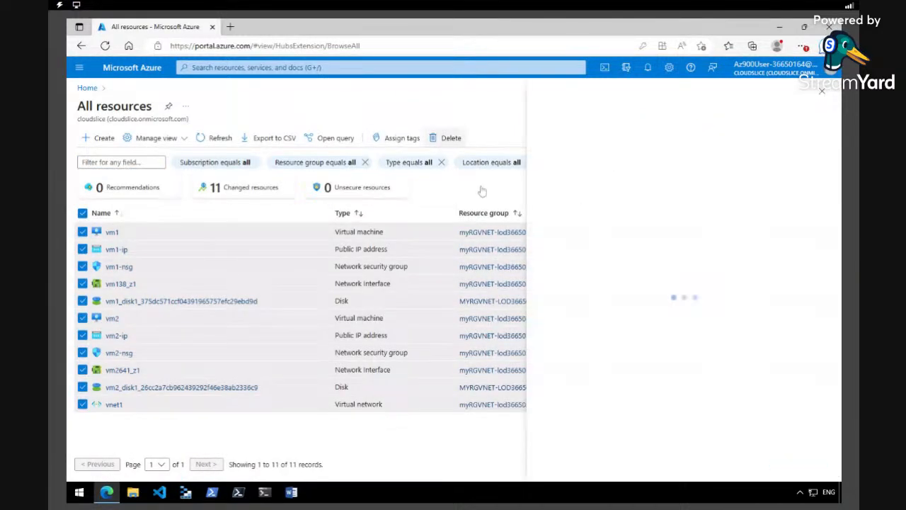
pyautogui.click(597, 439)
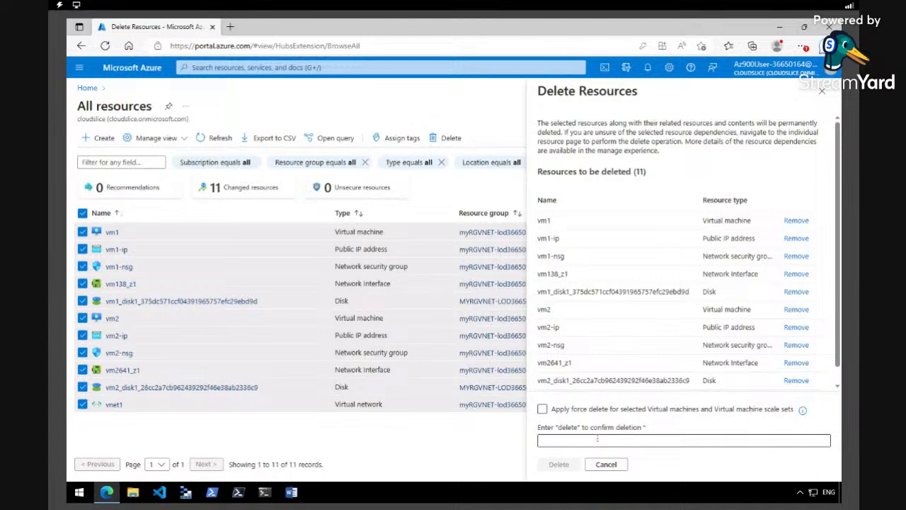
pyautogui.write('DEW')
pyautogui.press('BackSpace')
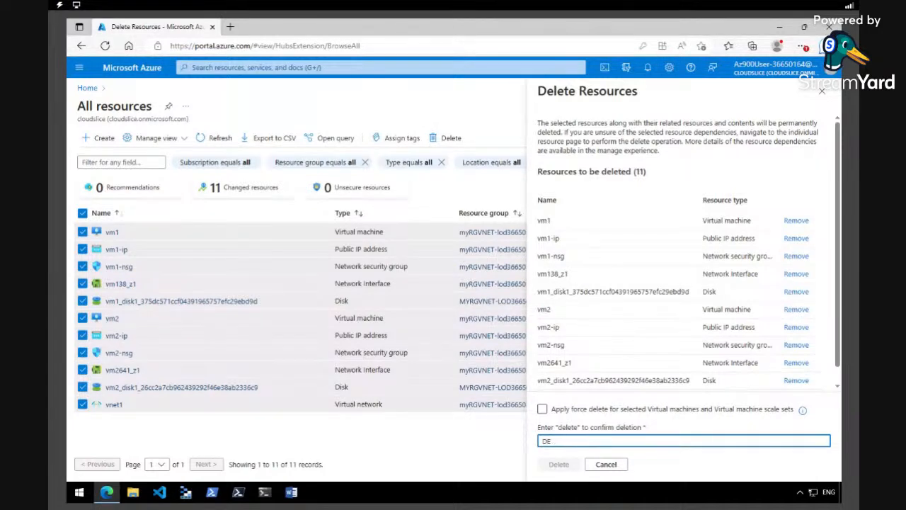
pyautogui.write('LETE')
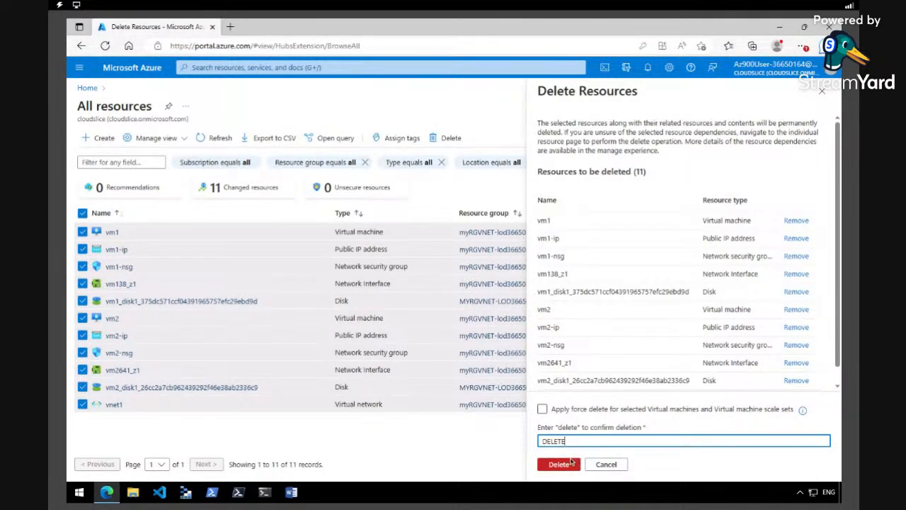
pyautogui.click(571, 464)
pyautogui.click(680, 323)
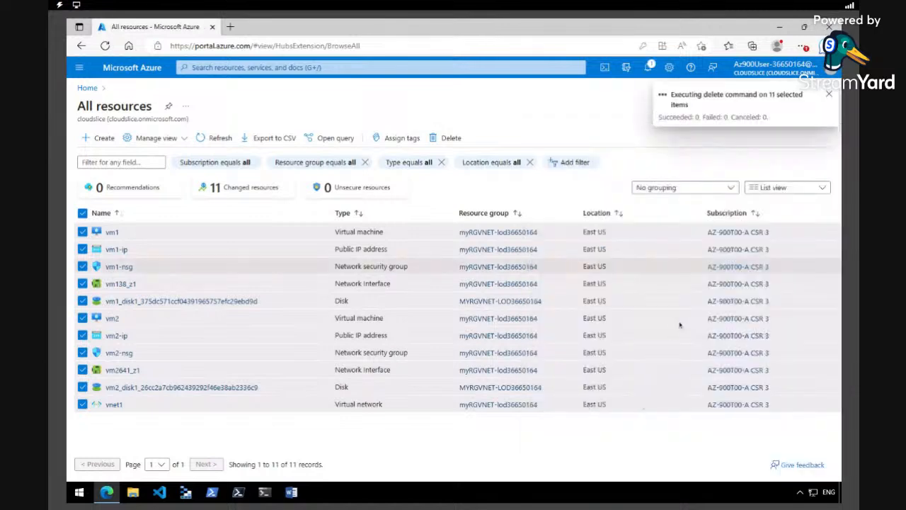